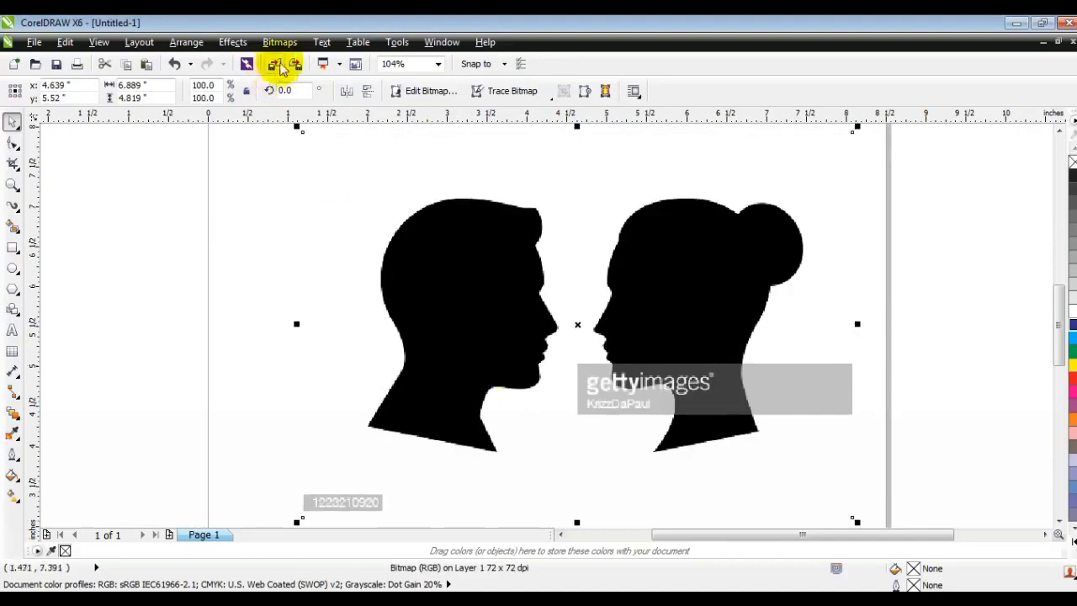
Step: Convert the silhouette image to a 300 dpi bitmap in Grayscale (8-bit) colour mode
{"action": "left_click", "coordinate": [280, 42]}
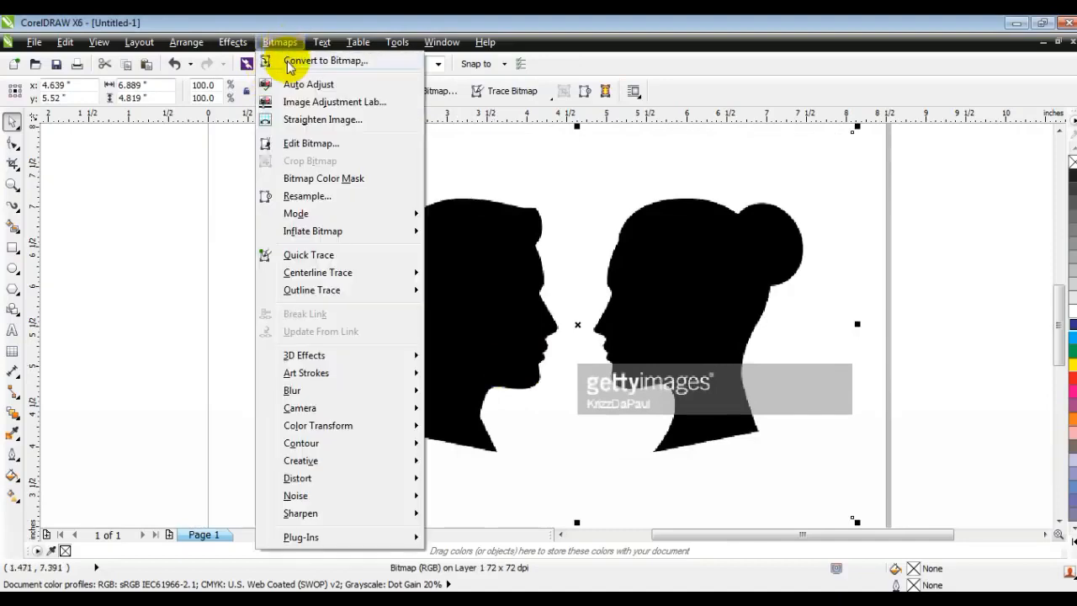
{"action": "left_click", "coordinate": [324, 62]}
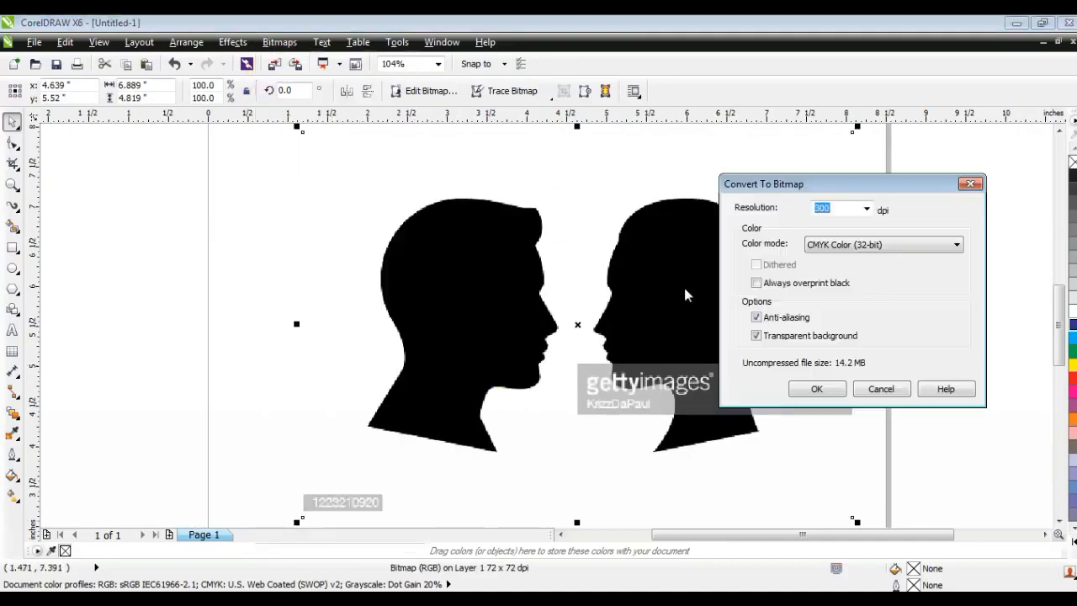
{"action": "left_click", "coordinate": [849, 244]}
{"action": "left_click", "coordinate": [835, 281]}
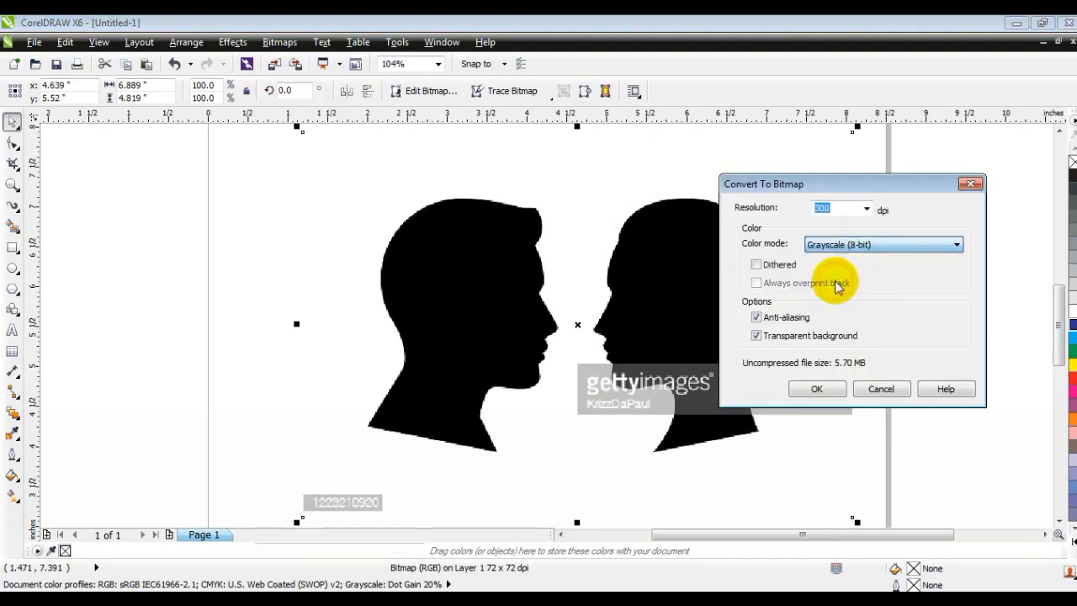
{"action": "left_click", "coordinate": [816, 389]}
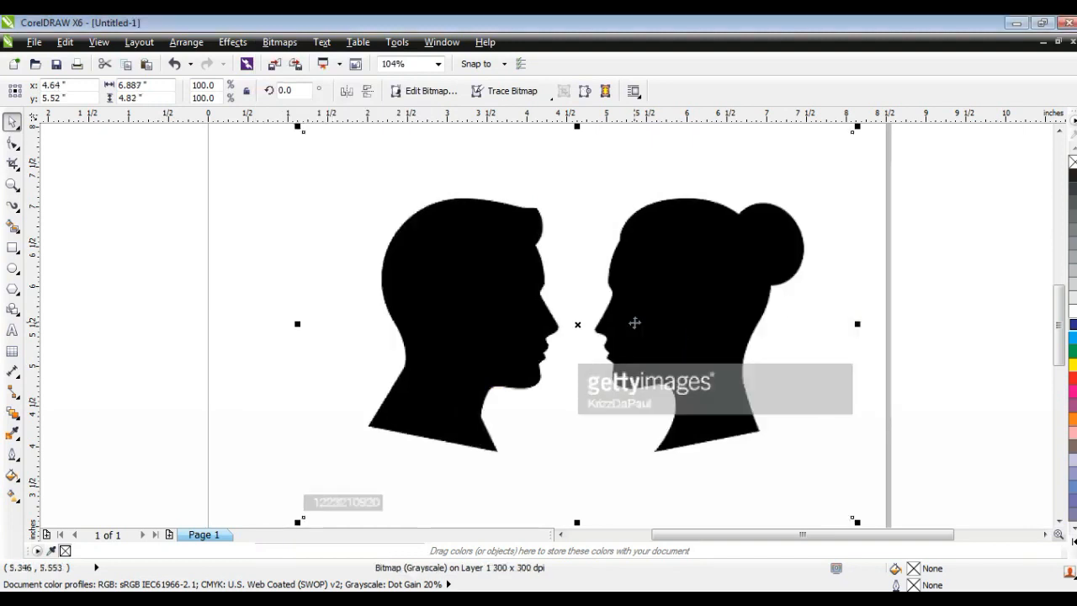
Step: Convert the bitmap to Black and White (1-bit) with the Line Art method and a threshold of 128
{"action": "left_click", "coordinate": [281, 41]}
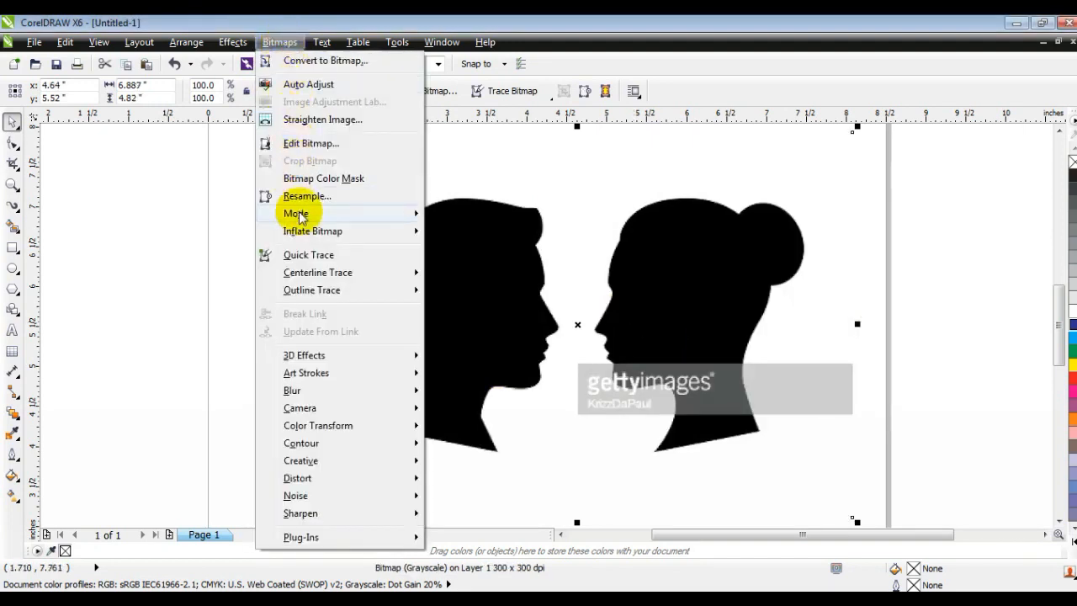
{"action": "mouse_move", "coordinate": [301, 216]}
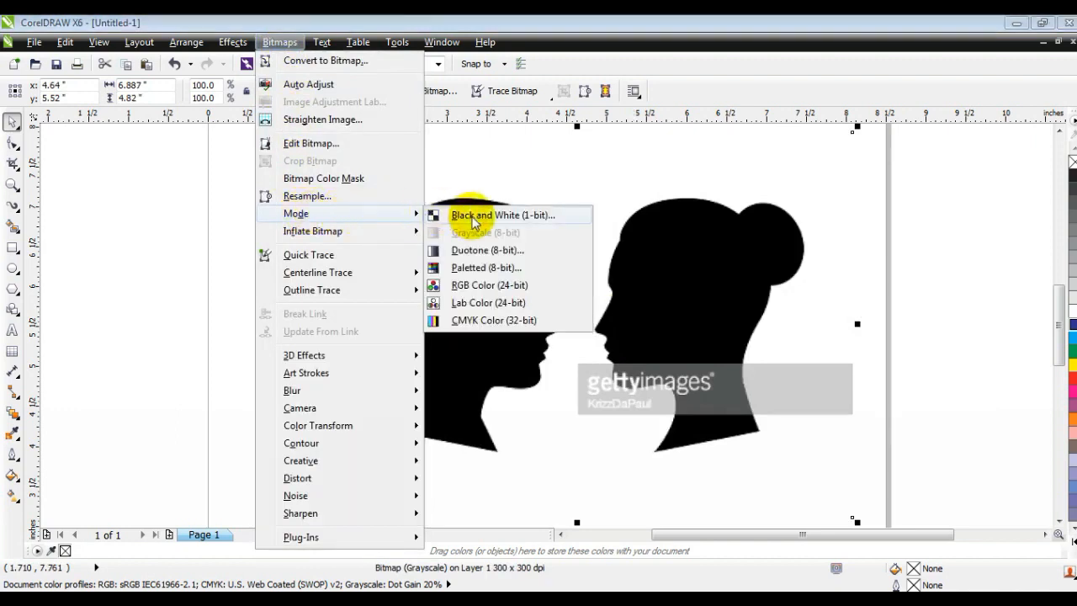
{"action": "left_click", "coordinate": [471, 217]}
{"action": "left_click", "coordinate": [558, 348]}
{"action": "left_click", "coordinate": [555, 361]}
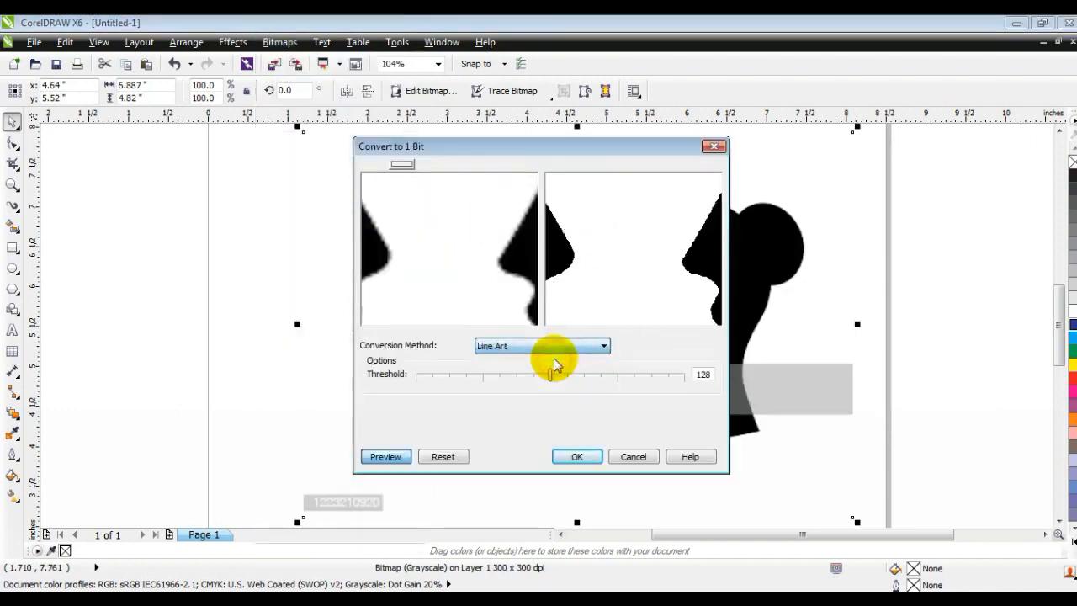
{"action": "left_click", "coordinate": [577, 456]}
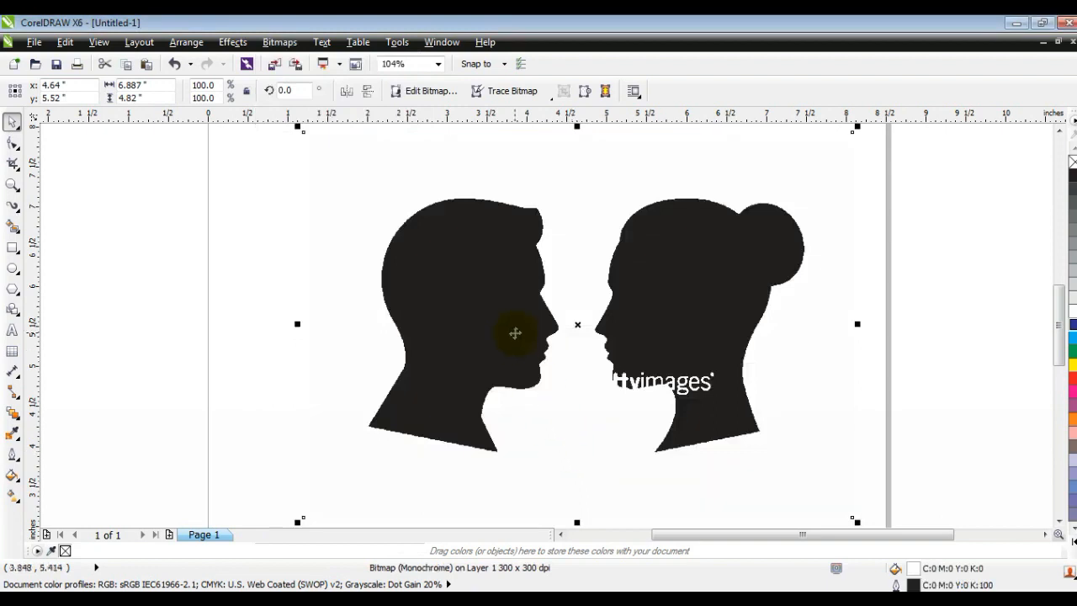
Step: Outline-trace the bitmap as a low quality image, reducing the bitmap size and accepting the default trace settings
{"action": "right_click", "coordinate": [514, 332]}
{"action": "mouse_move", "coordinate": [579, 86]}
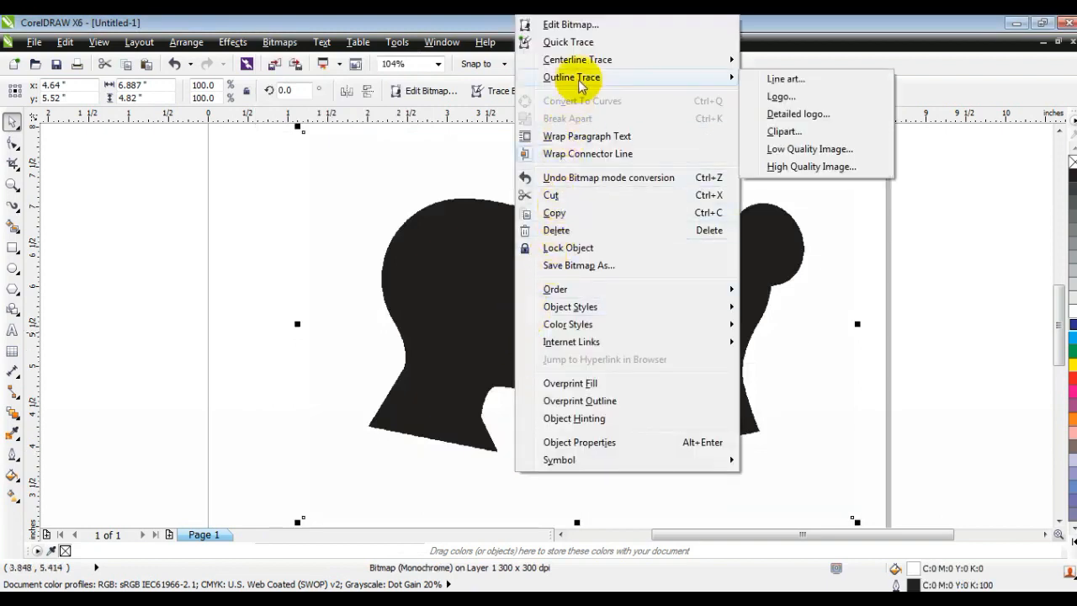
{"action": "left_click", "coordinate": [818, 148]}
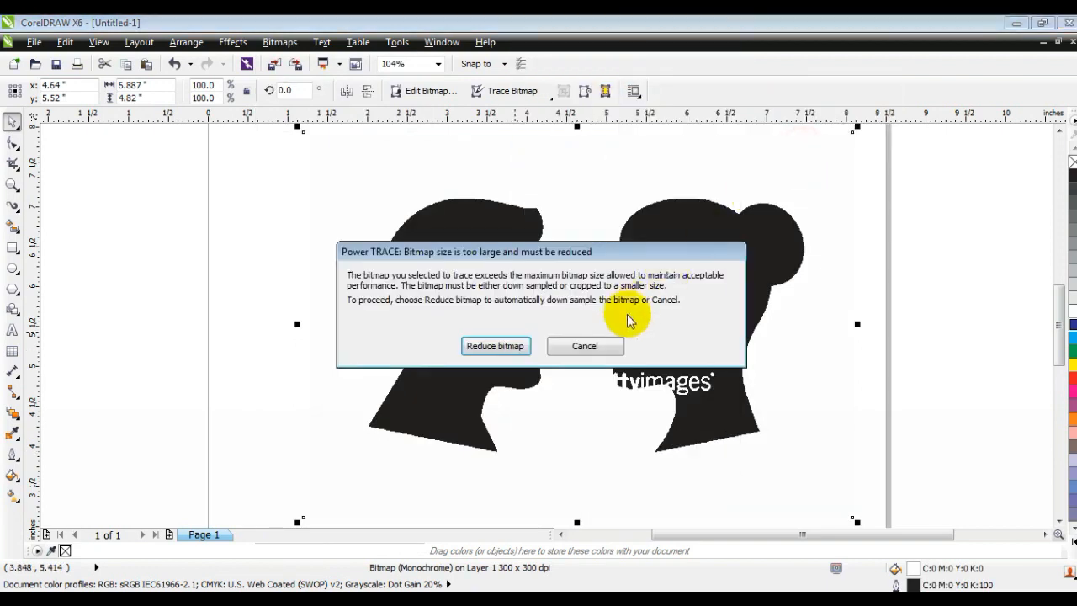
{"action": "left_click", "coordinate": [472, 350]}
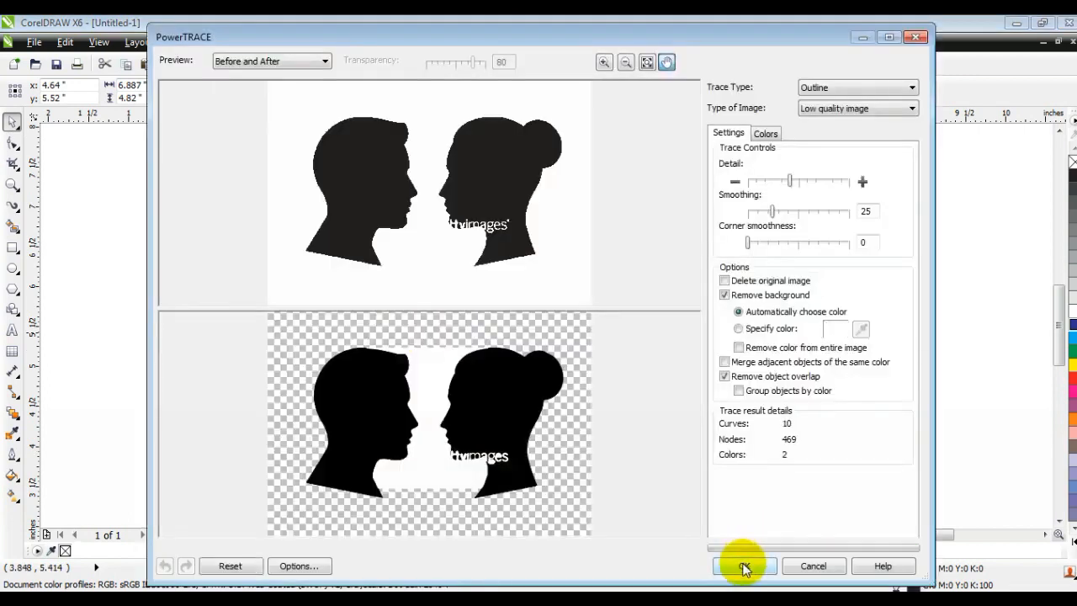
{"action": "left_click", "coordinate": [744, 566]}
Step: Ungroup the trace result and delete everything except the man's head silhouette, keeping it on the page
{"action": "key", "text": "F3"}
{"action": "left_click", "coordinate": [395, 90]}
{"action": "left_click", "coordinate": [291, 255]}
{"action": "left_click", "coordinate": [477, 309]}
{"action": "left_click_drag", "start_coordinate": [477, 309], "coordinate": [276, 278]}
{"action": "left_click_drag", "start_coordinate": [327, 173], "coordinate": [720, 445]}
{"action": "key", "text": "Delete"}
{"action": "left_click_drag", "start_coordinate": [319, 324], "coordinate": [562, 286]}
{"action": "left_click", "coordinate": [673, 348]}
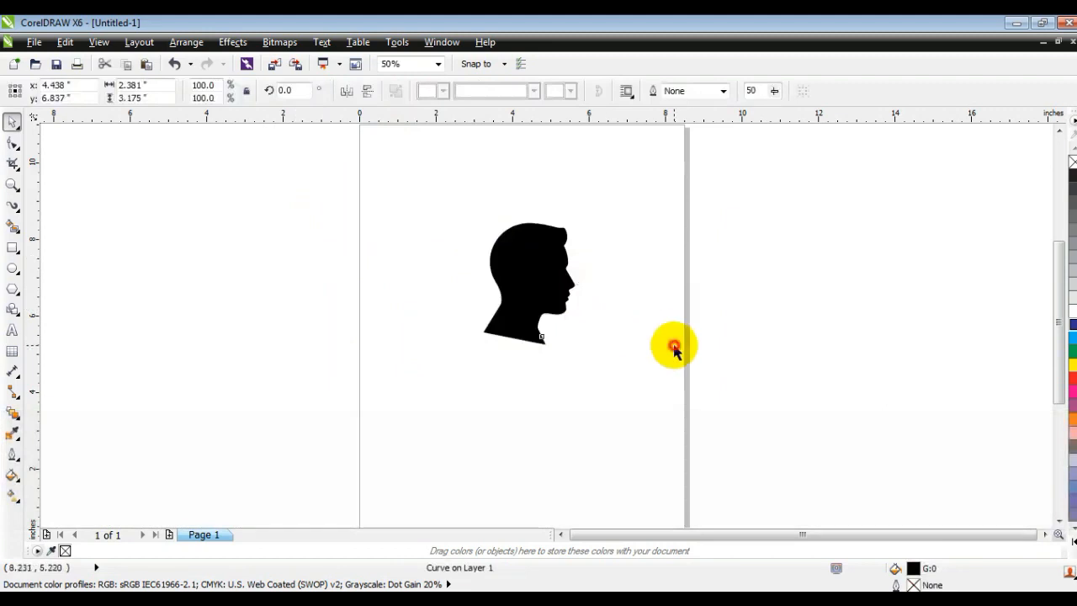
Step: Draw an ellipse about 2.28 by 1.9 inches over the upper part of the man's head
{"action": "left_click", "coordinate": [12, 183]}
{"action": "left_click_drag", "start_coordinate": [452, 170], "coordinate": [749, 396]}
{"action": "left_click_drag", "start_coordinate": [266, 183], "coordinate": [692, 457]}
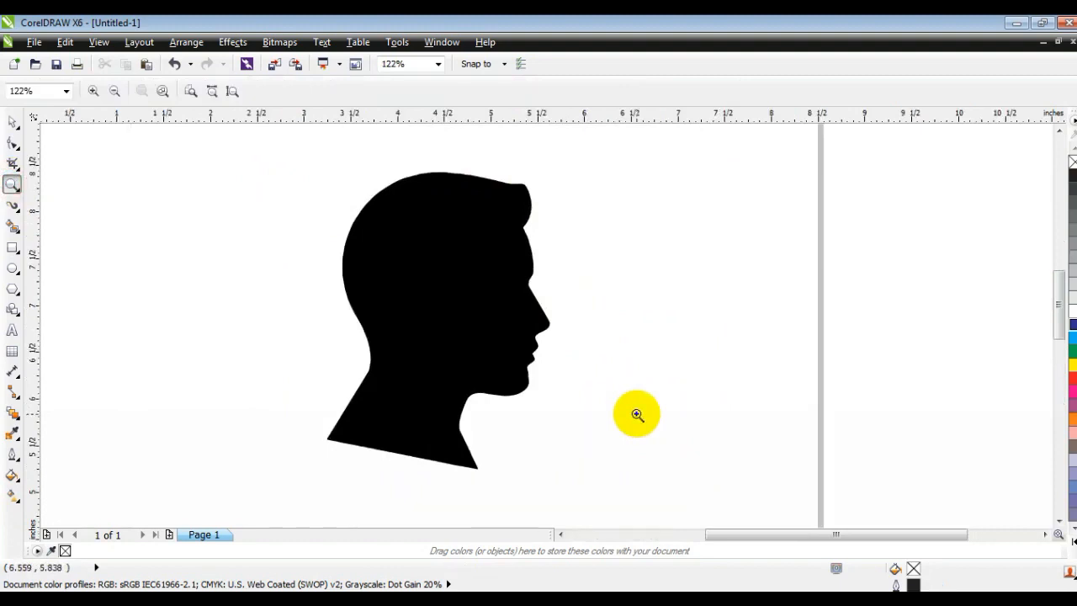
{"action": "left_click", "coordinate": [13, 268]}
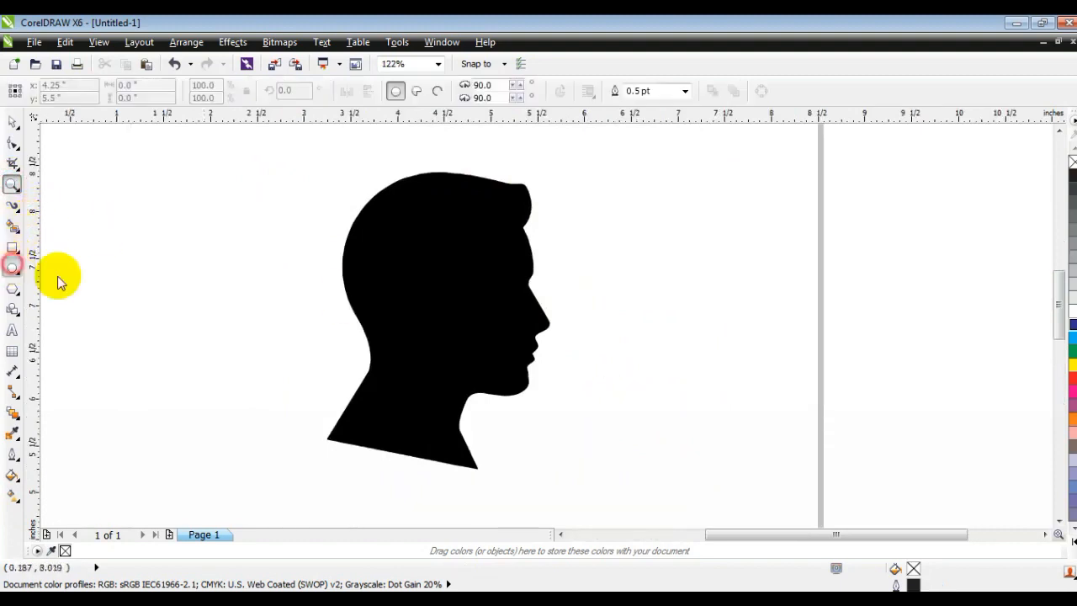
{"action": "left_click_drag", "start_coordinate": [318, 173], "coordinate": [534, 349]}
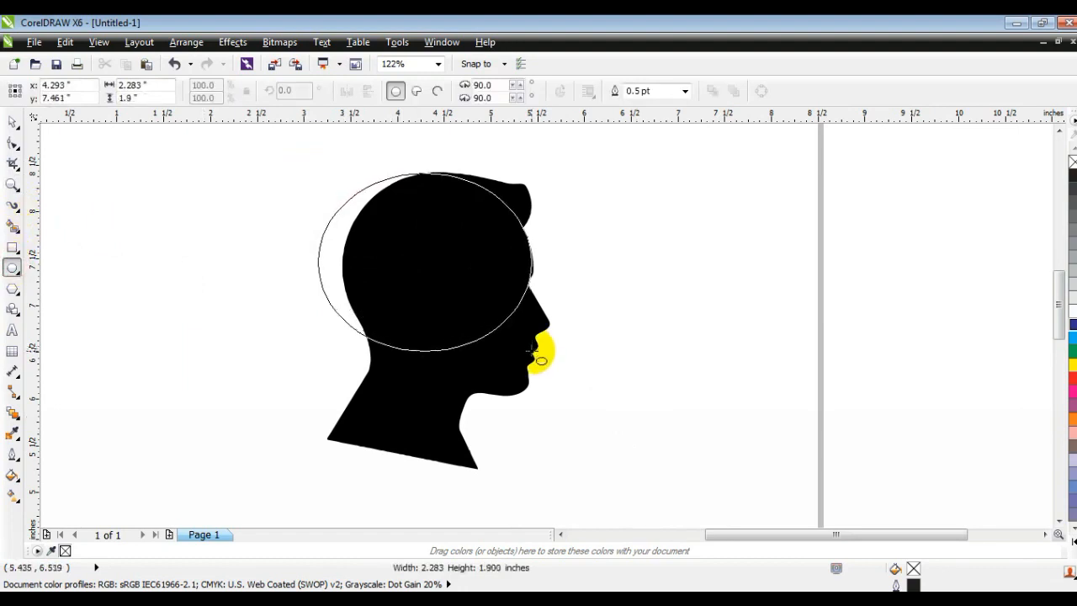
{"action": "left_click_drag", "start_coordinate": [534, 349], "coordinate": [534, 349]}
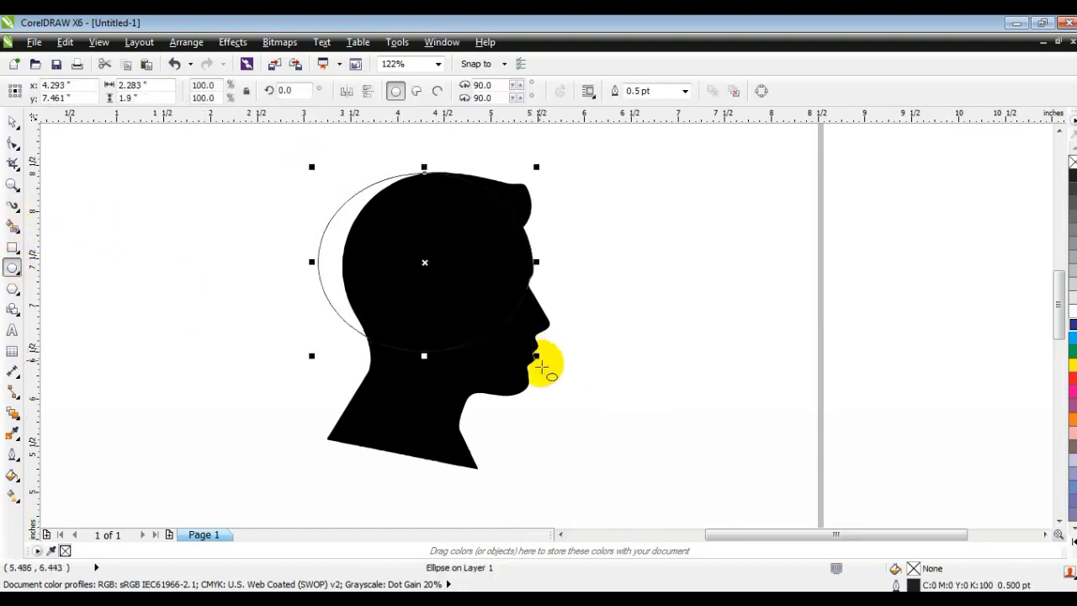
Step: Give the ellipse a yellow outline with a width of 3.0 pt
{"action": "left_click", "coordinate": [12, 123]}
{"action": "right_click", "coordinate": [1071, 364]}
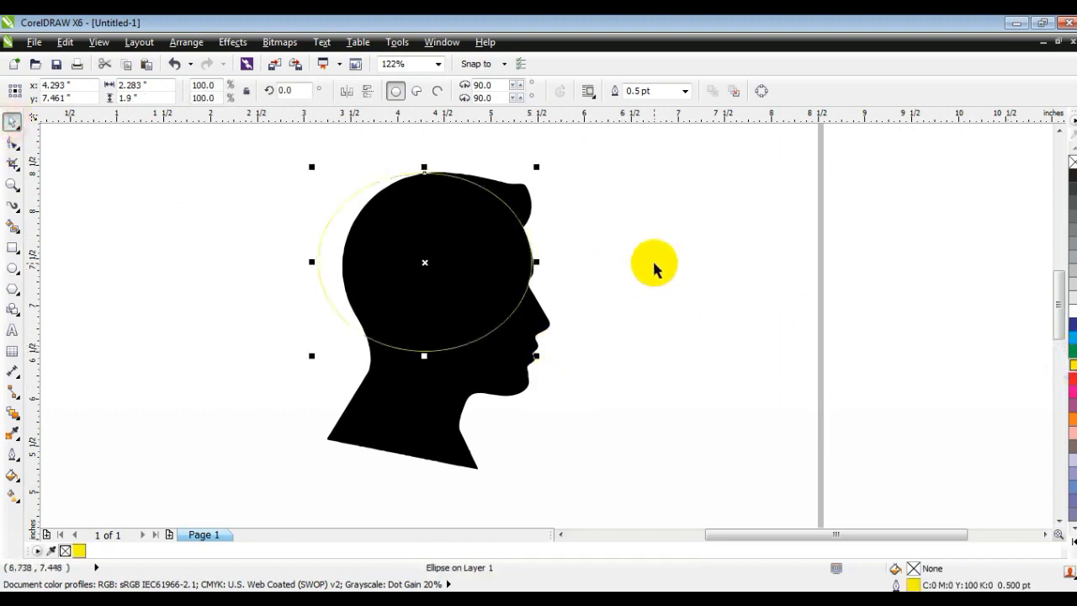
{"action": "left_click", "coordinate": [686, 91]}
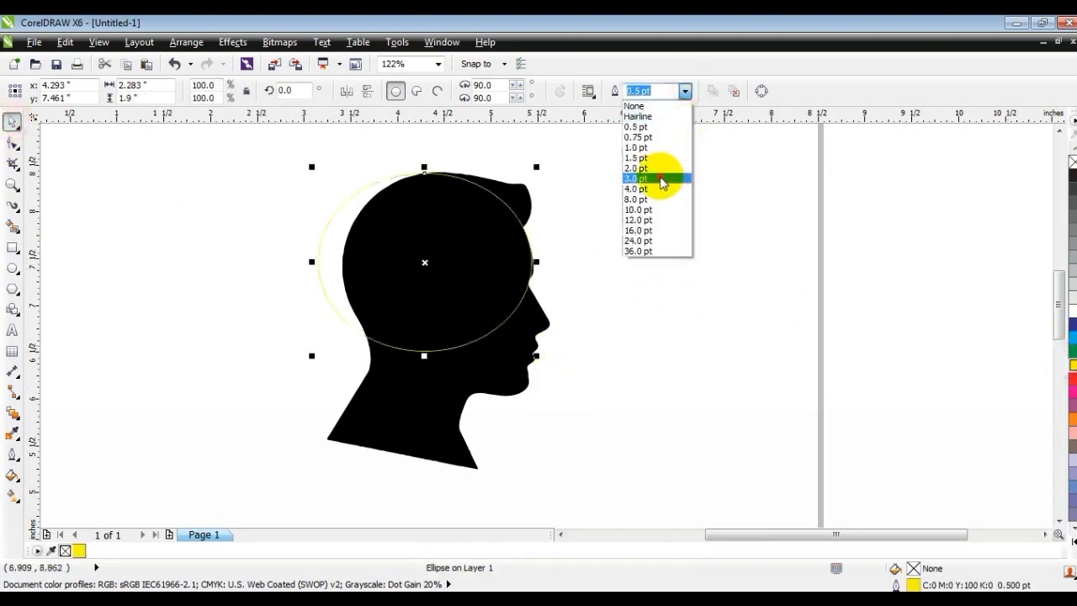
{"action": "left_click", "coordinate": [668, 175]}
{"action": "left_click", "coordinate": [714, 239]}
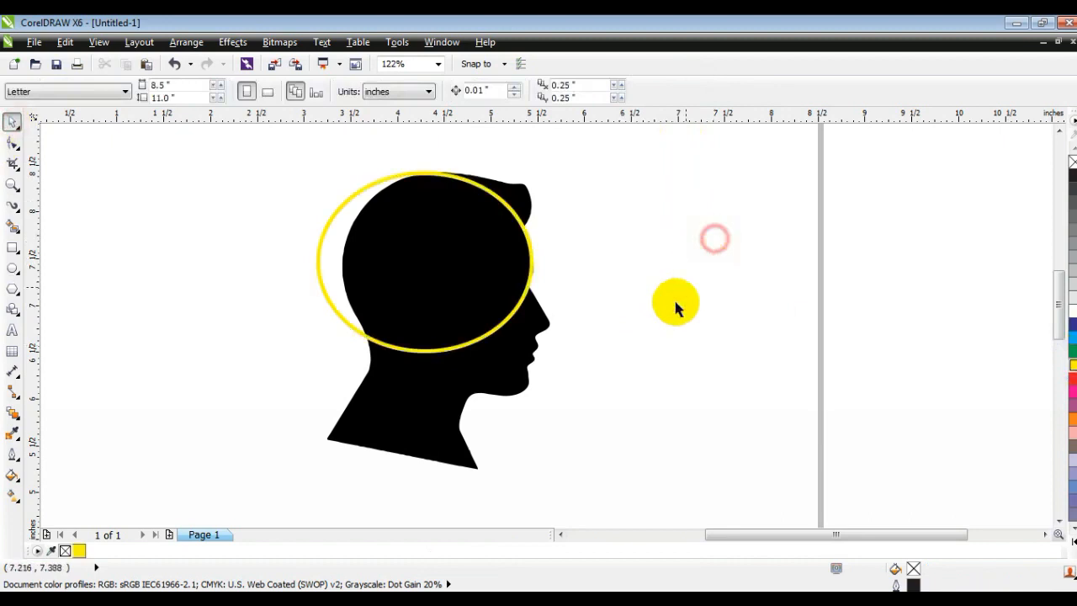
Step: Duplicate the yellow ellipse over the lower face and neck and enlarge the copy to about 2.48 by 2.06 inches
{"action": "left_click", "coordinate": [530, 278]}
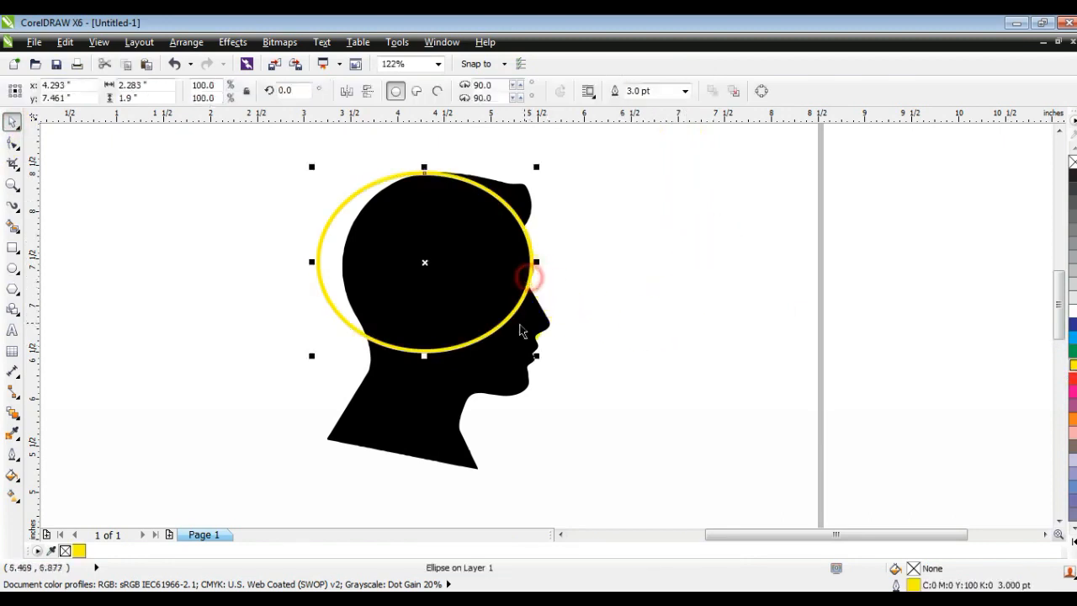
{"action": "left_click_drag", "start_coordinate": [511, 320], "coordinate": [549, 394]}
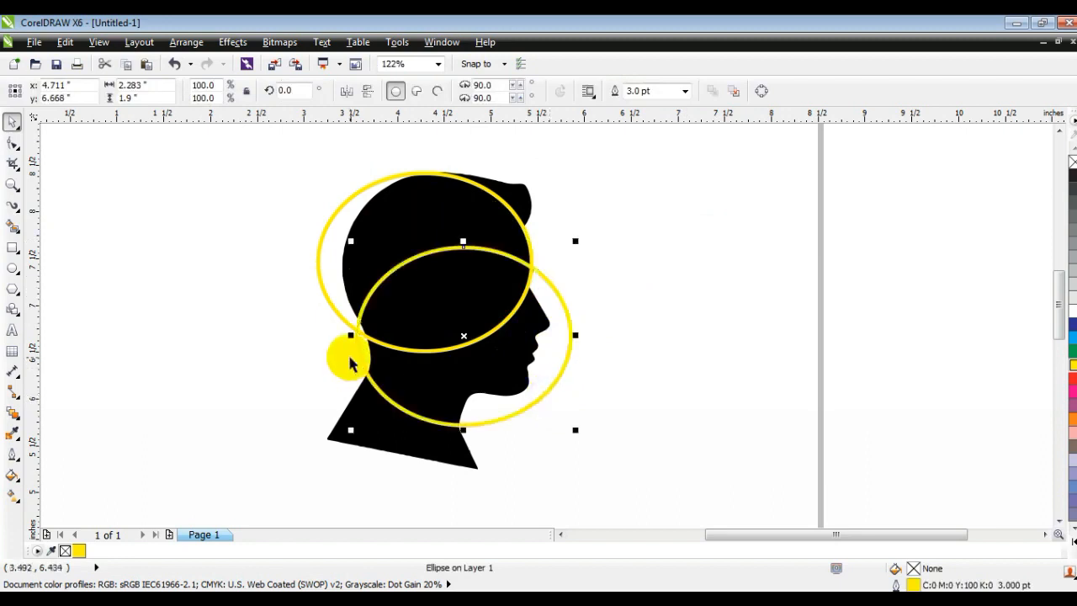
{"action": "left_click", "coordinate": [357, 427]}
{"action": "left_click", "coordinate": [393, 408]}
{"action": "left_click_drag", "start_coordinate": [351, 427], "coordinate": [345, 455]}
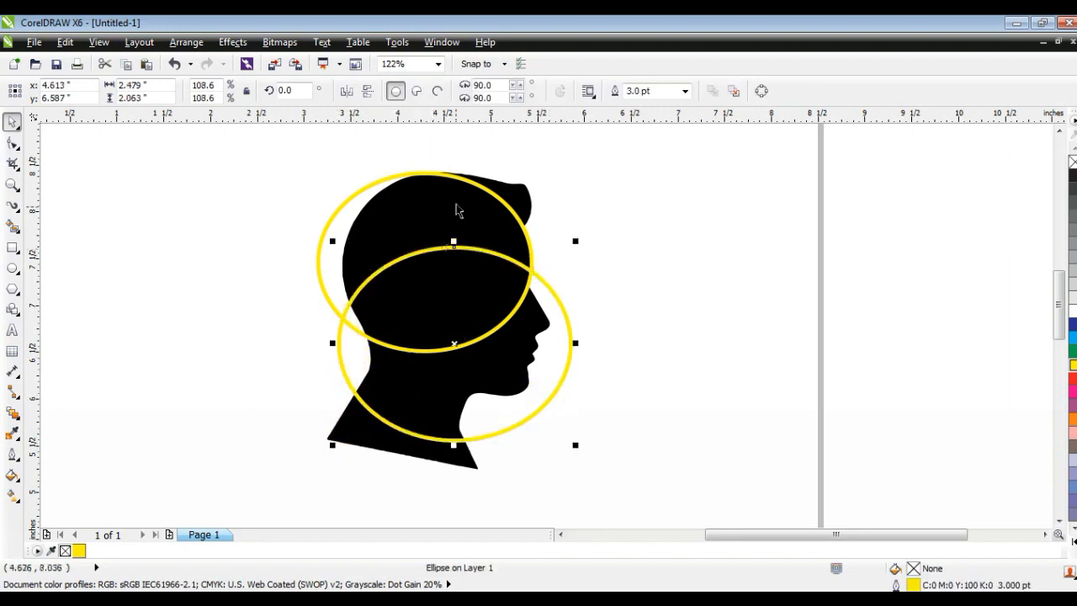
Step: Weld the two yellow ellipses into one outline
{"action": "left_click", "coordinate": [454, 173], "text": "shift"}
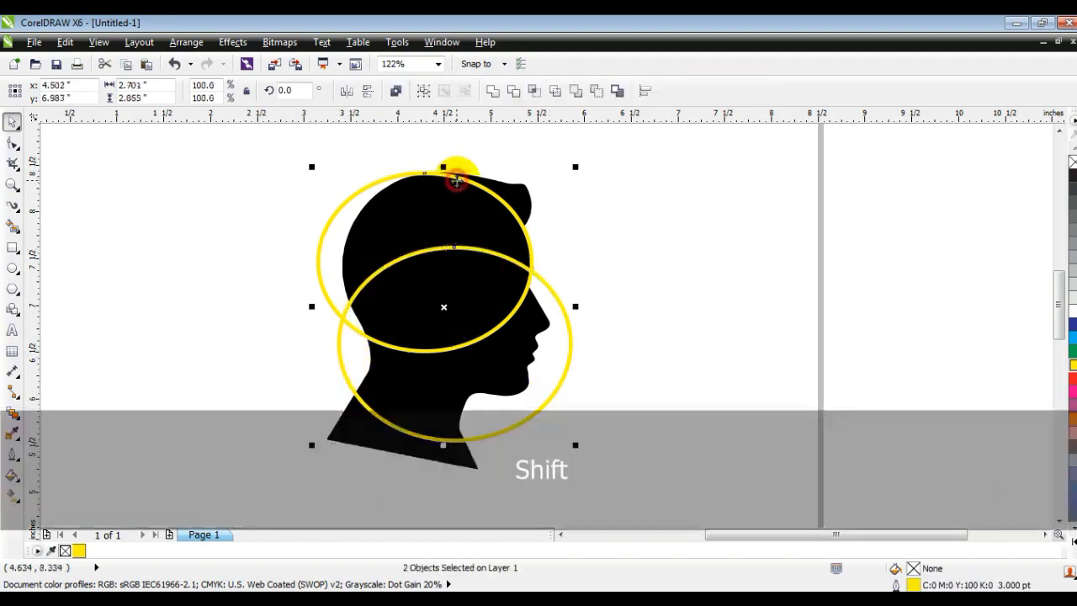
{"action": "left_click", "coordinate": [493, 91]}
{"action": "left_click", "coordinate": [649, 247]}
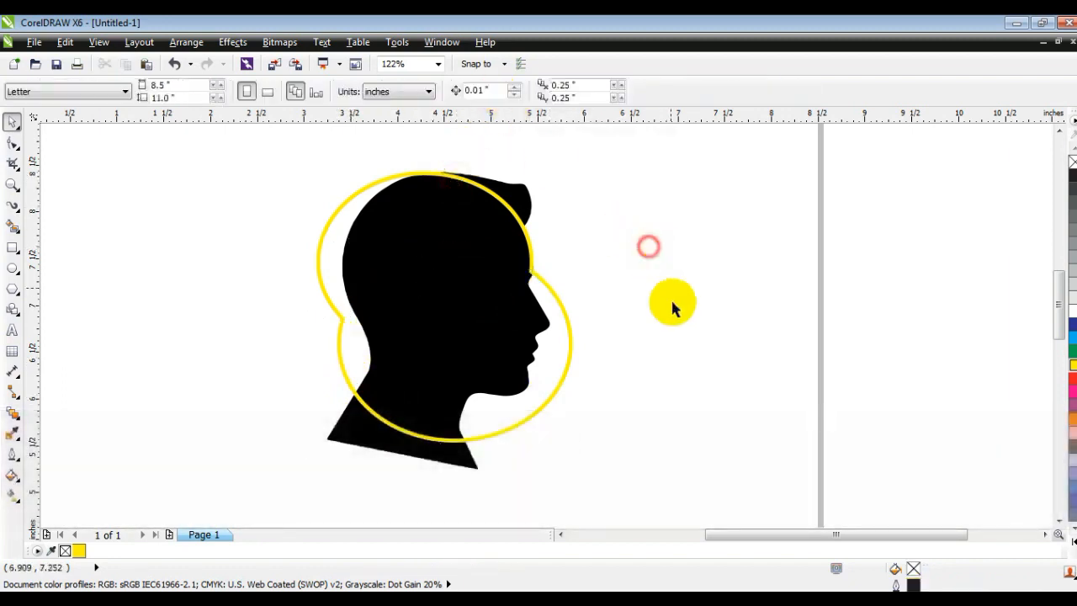
Step: Shift the yellow outline slightly toward the face, intersect it with the head, and delete the outline and the original silhouette
{"action": "left_click", "coordinate": [572, 318]}
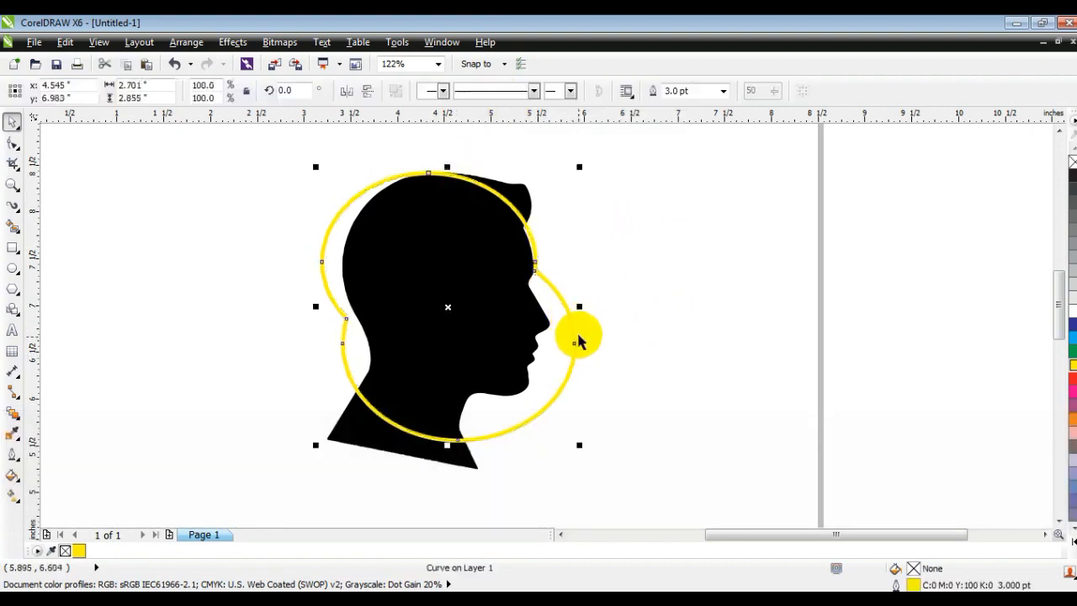
{"action": "left_click", "coordinate": [526, 192], "text": "shift"}
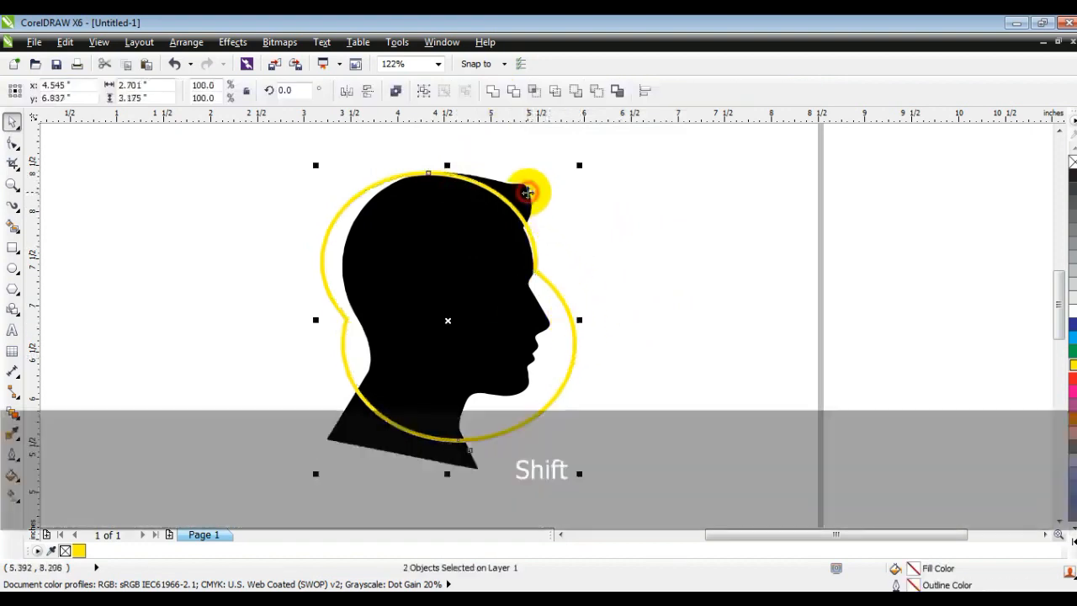
{"action": "left_click", "coordinate": [535, 92]}
{"action": "left_click", "coordinate": [594, 188]}
{"action": "left_click", "coordinate": [565, 315]}
{"action": "key", "text": "Delete"}
{"action": "left_click_drag", "start_coordinate": [487, 323], "coordinate": [649, 324]}
{"action": "left_click", "coordinate": [480, 317]}
{"action": "key", "text": "Delete"}
{"action": "left_click_drag", "start_coordinate": [571, 294], "coordinate": [457, 291]}
Step: Delete the nodes around the forehead hair and crown to smooth the skull, and reposition the head up toward its back
{"action": "left_click", "coordinate": [13, 143]}
{"action": "left_click_drag", "start_coordinate": [591, 219], "coordinate": [549, 250]}
{"action": "key", "text": "Delete"}
{"action": "left_click_drag", "start_coordinate": [478, 178], "coordinate": [408, 214]}
{"action": "key", "text": "Delete"}
{"action": "left_click", "coordinate": [13, 122]}
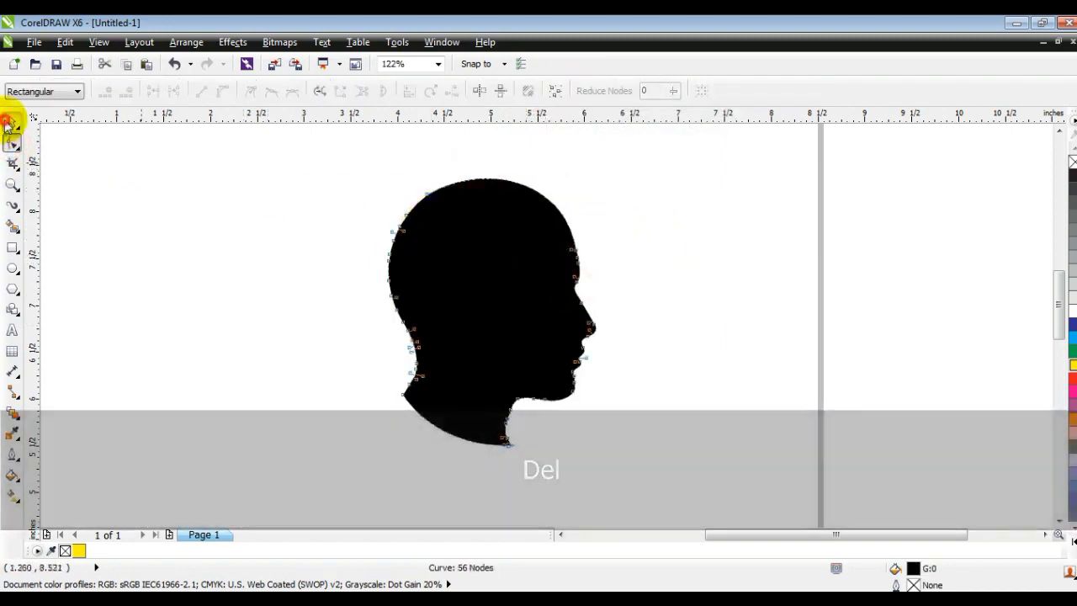
{"action": "left_click", "coordinate": [92, 224]}
{"action": "left_click_drag", "start_coordinate": [522, 255], "coordinate": [460, 239]}
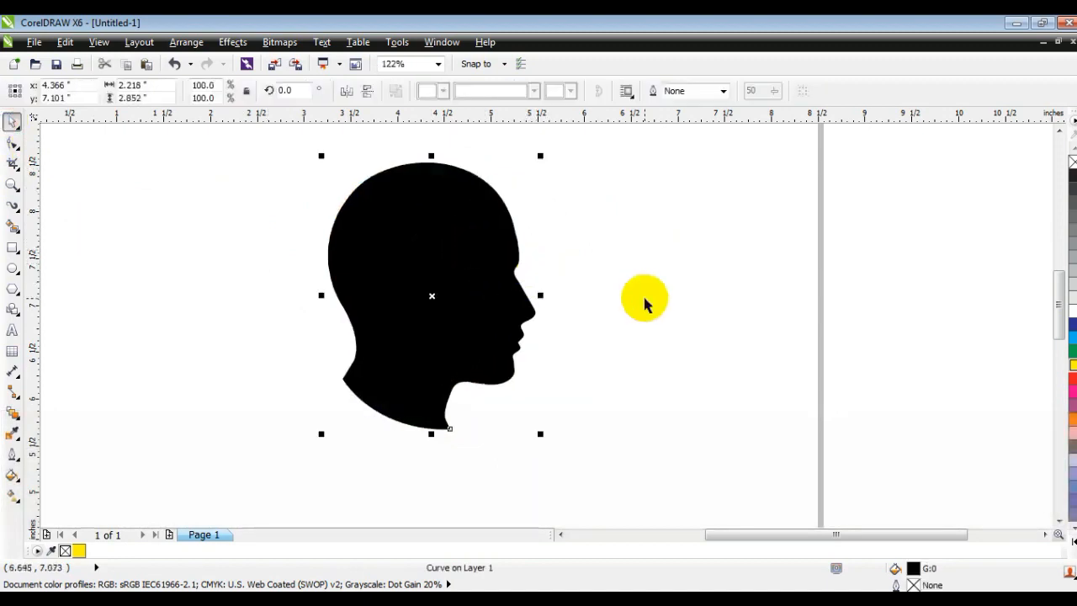
{"action": "left_click", "coordinate": [648, 302]}
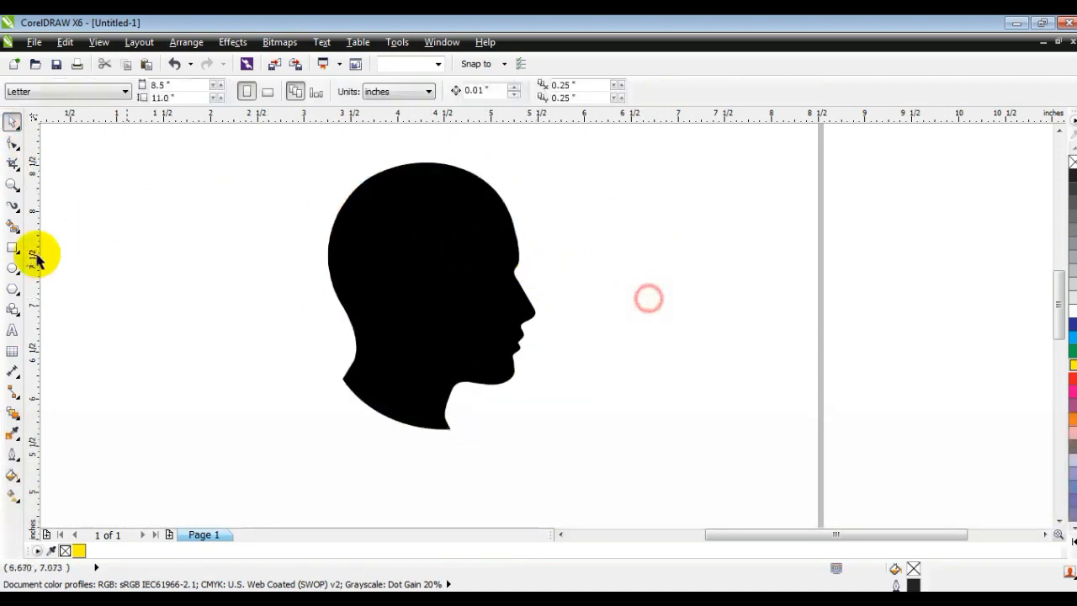
Step: Draw a straight 2.0 pt freehand line about 1.54 inches long, sloping down across the neck from the nape past the throat
{"action": "left_click", "coordinate": [18, 216]}
{"action": "left_click", "coordinate": [18, 215]}
{"action": "left_click", "coordinate": [48, 205]}
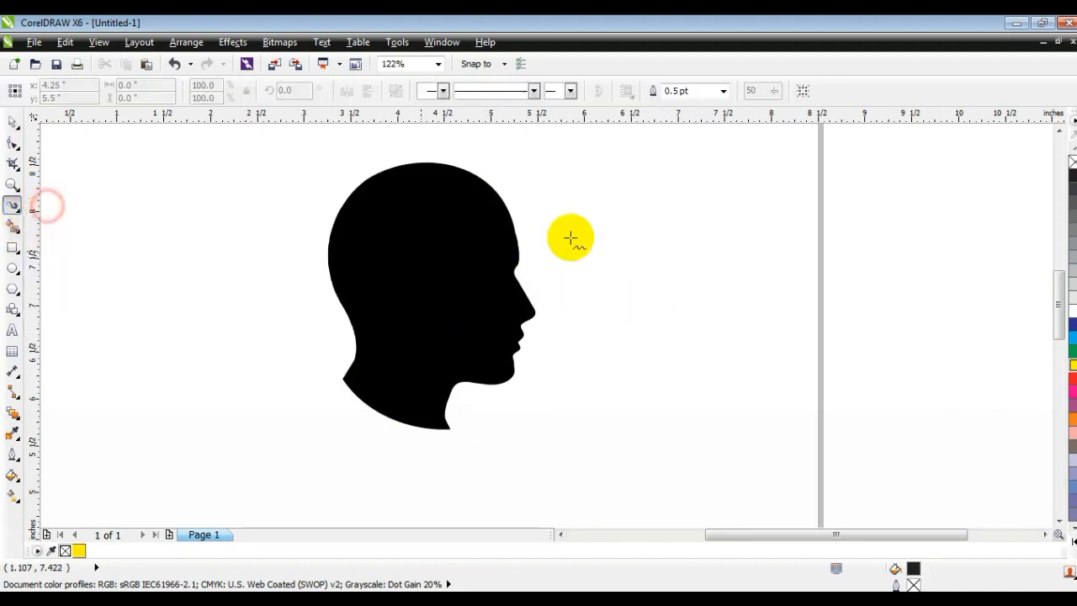
{"action": "left_click", "coordinate": [722, 91]}
{"action": "left_click", "coordinate": [689, 174]}
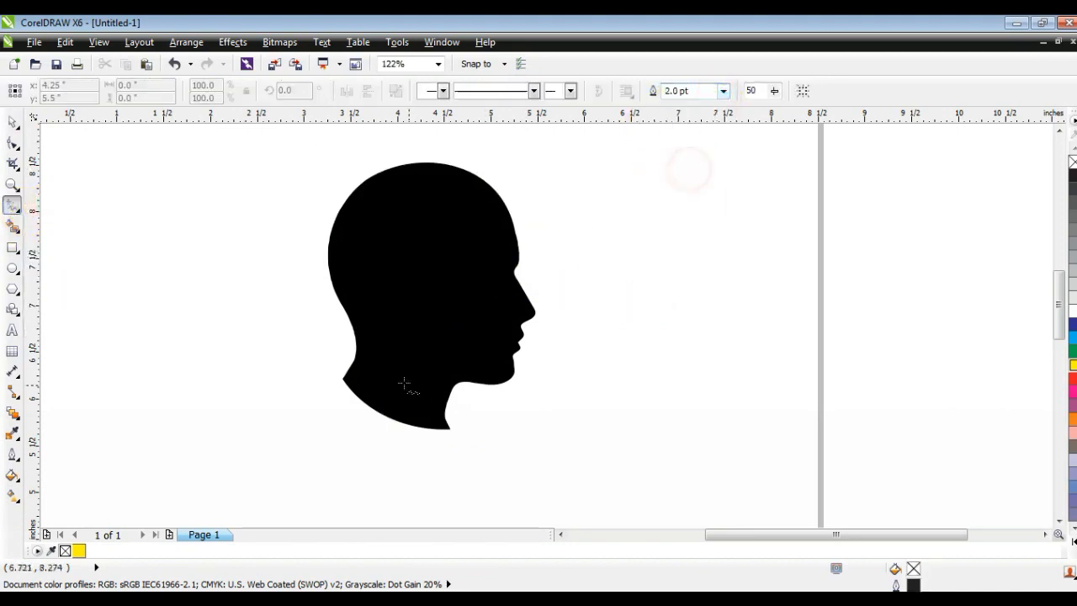
{"action": "left_click", "coordinate": [350, 357]}
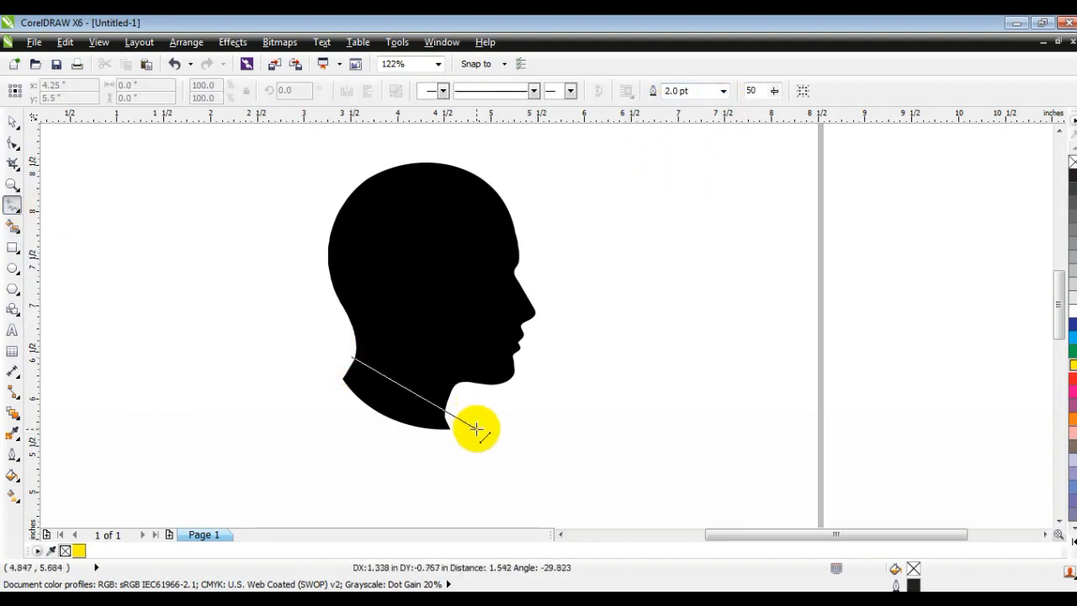
{"action": "left_click", "coordinate": [479, 433]}
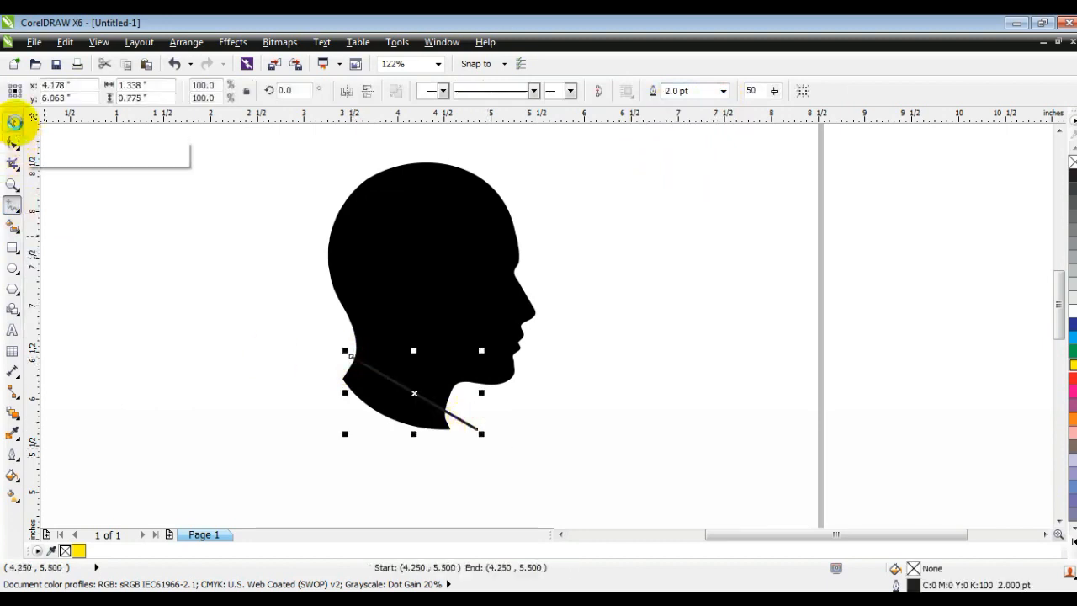
Step: Trim the head silhouette with the diagonal neck line
{"action": "left_click", "coordinate": [13, 123]}
{"action": "left_click", "coordinate": [420, 217], "text": "shift"}
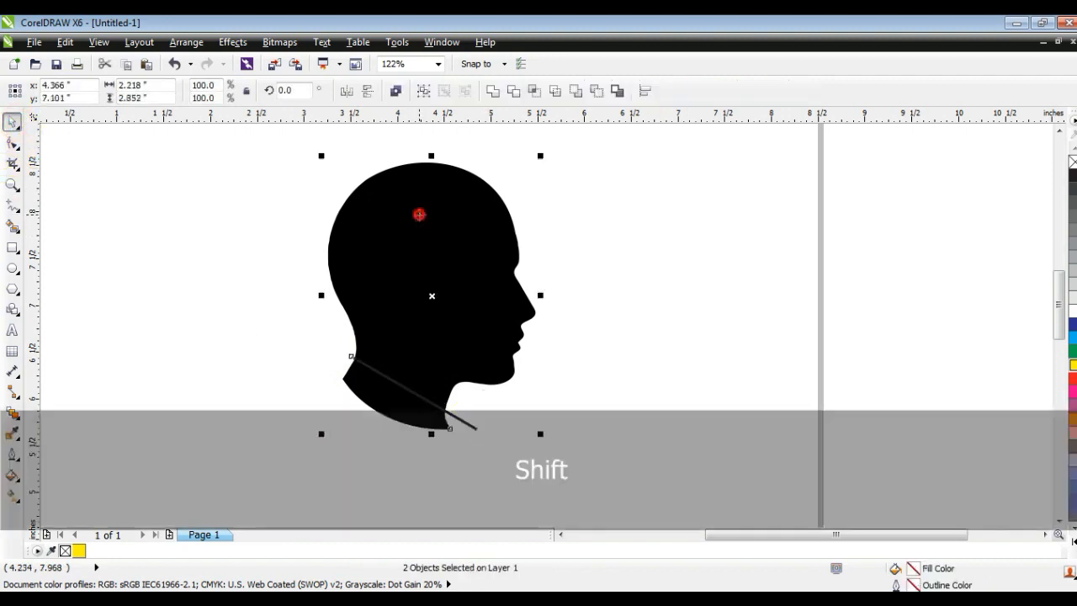
{"action": "left_click", "coordinate": [512, 90]}
{"action": "left_click", "coordinate": [580, 278]}
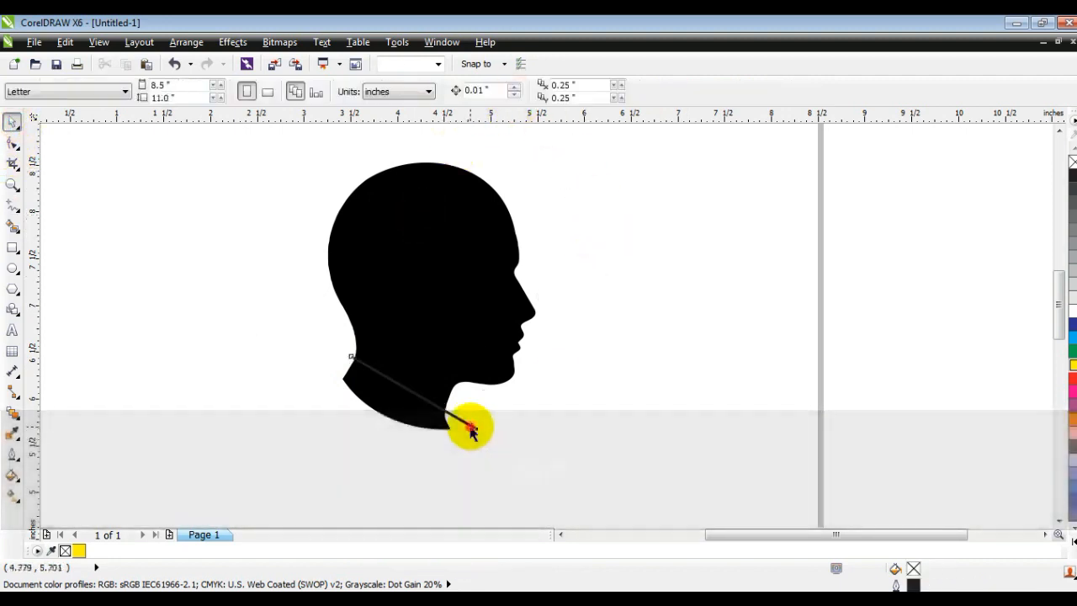
Step: Break the trimmed head apart and delete both the diagonal neck line and the neck piece below the cut
{"action": "left_click", "coordinate": [470, 427]}
{"action": "key", "text": "Delete"}
{"action": "left_click", "coordinate": [421, 431]}
{"action": "left_click", "coordinate": [395, 90]}
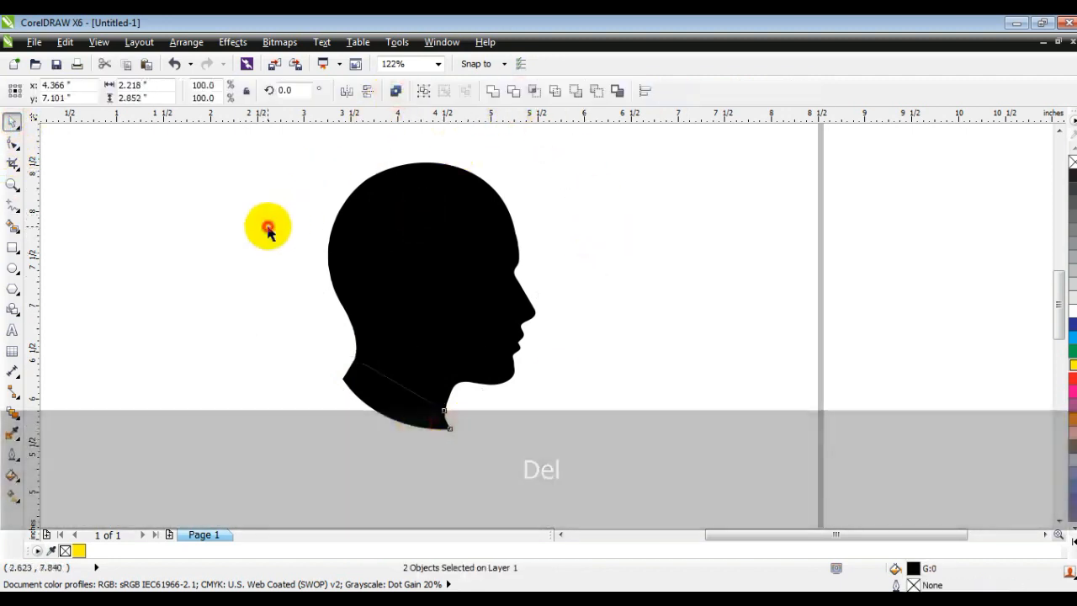
{"action": "left_click", "coordinate": [403, 411]}
{"action": "key", "text": "Delete"}
{"action": "left_click", "coordinate": [404, 329]}
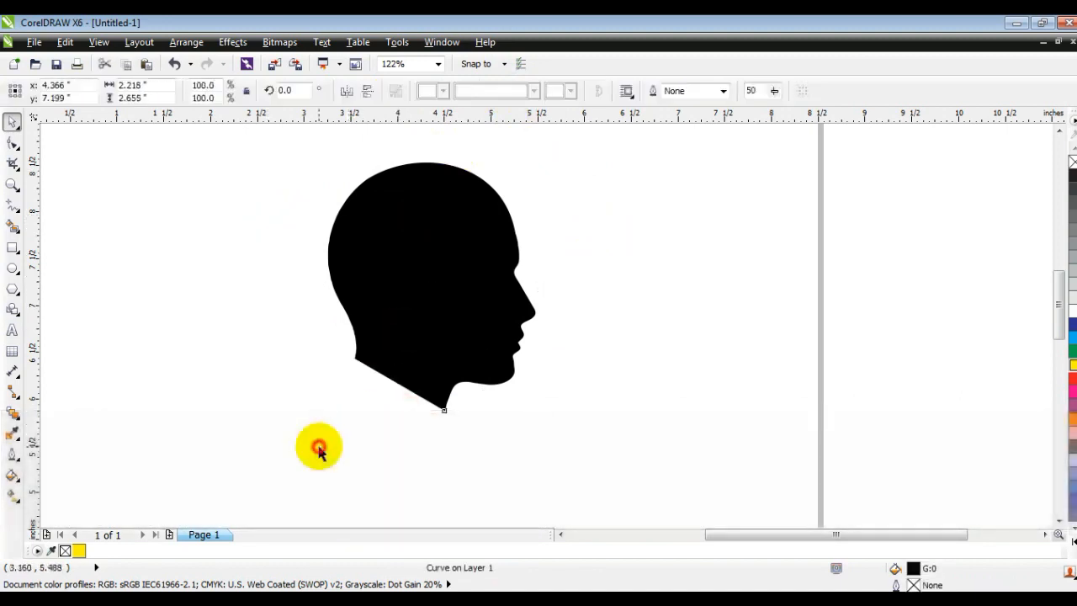
{"action": "left_click", "coordinate": [318, 450]}
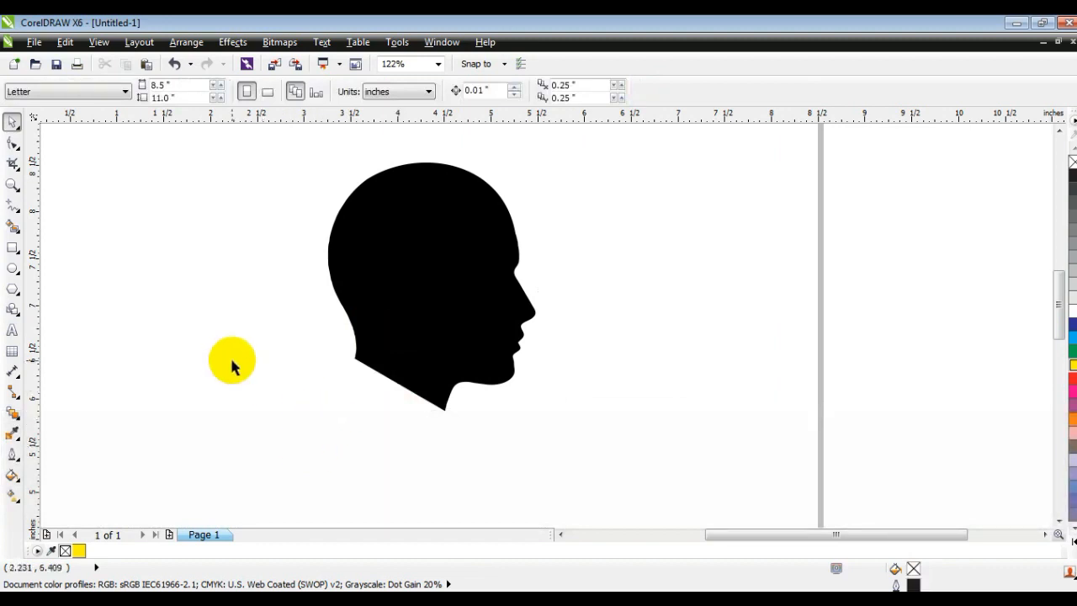
Step: Draw a circle about 2.7 inches in diameter overlapping the back of the head and color its 2.0 pt outline red
{"action": "left_click", "coordinate": [13, 269]}
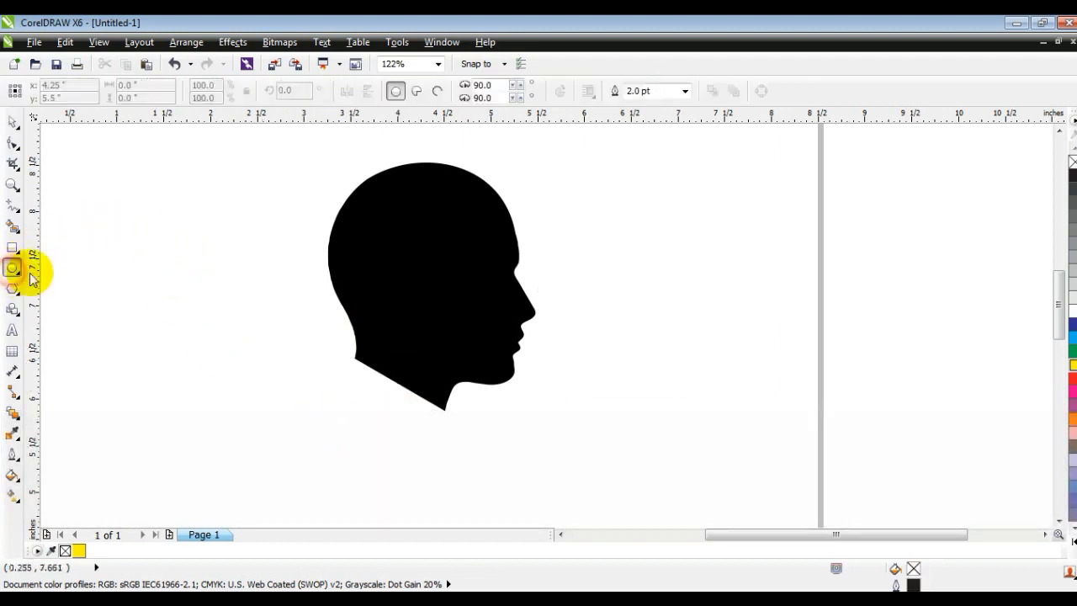
{"action": "left_click_drag", "start_coordinate": [174, 141], "coordinate": [256, 394]}
{"action": "left_click", "coordinate": [13, 122]}
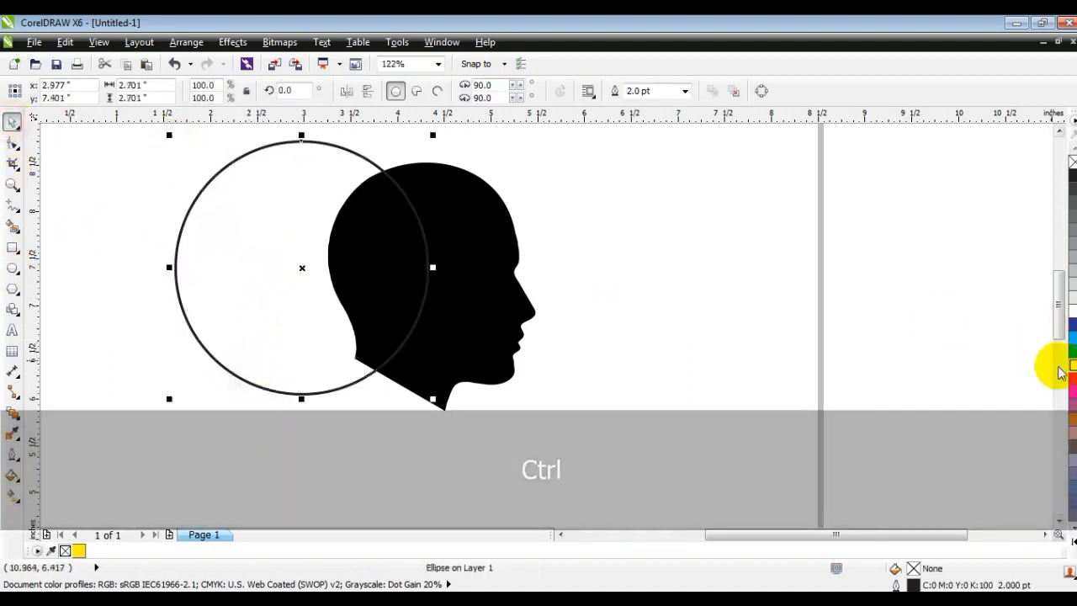
{"action": "right_click", "coordinate": [1059, 370]}
Step: Shift the red circle slightly toward the face and scale it down to about 2.48 inches in diameter
{"action": "mouse_move", "coordinate": [269, 327]}
{"action": "left_mouse_down"}
{"action": "mouse_move", "coordinate": [281, 331]}
{"action": "mouse_move", "coordinate": [281, 321]}
{"action": "left_mouse_up"}
{"action": "left_click_drag", "start_coordinate": [181, 132], "coordinate": [197, 145]}
{"action": "mouse_move", "coordinate": [250, 247]}
{"action": "left_mouse_down"}
{"action": "mouse_move", "coordinate": [263, 249]}
{"action": "mouse_move", "coordinate": [251, 249]}
{"action": "left_mouse_up"}
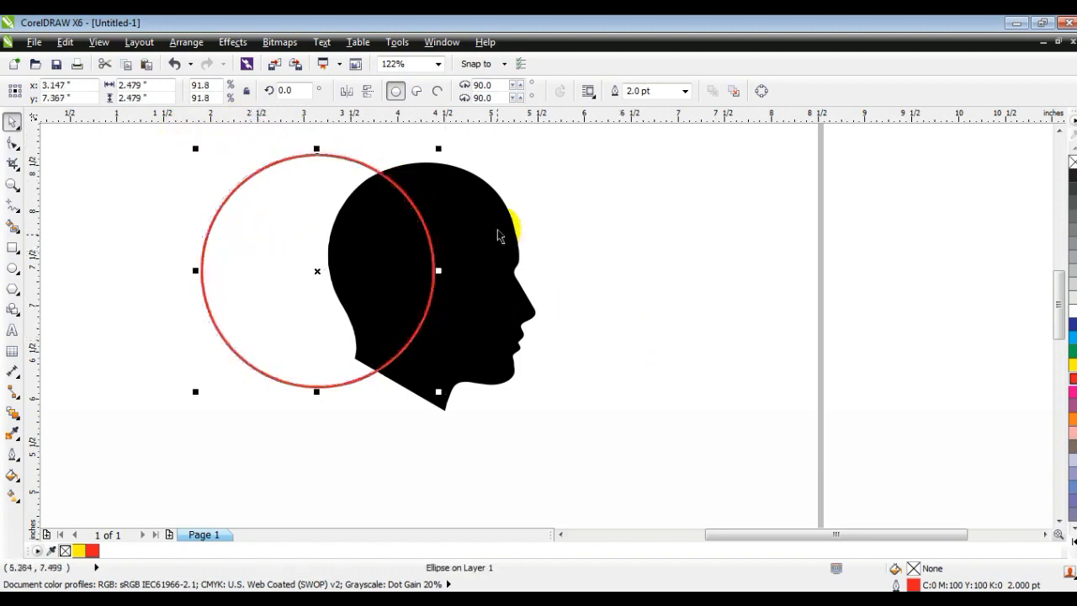
Step: Trim the head with the red circle to cut a concave arc into its back, and delete the circle
{"action": "left_click", "coordinate": [496, 179], "text": "shift"}
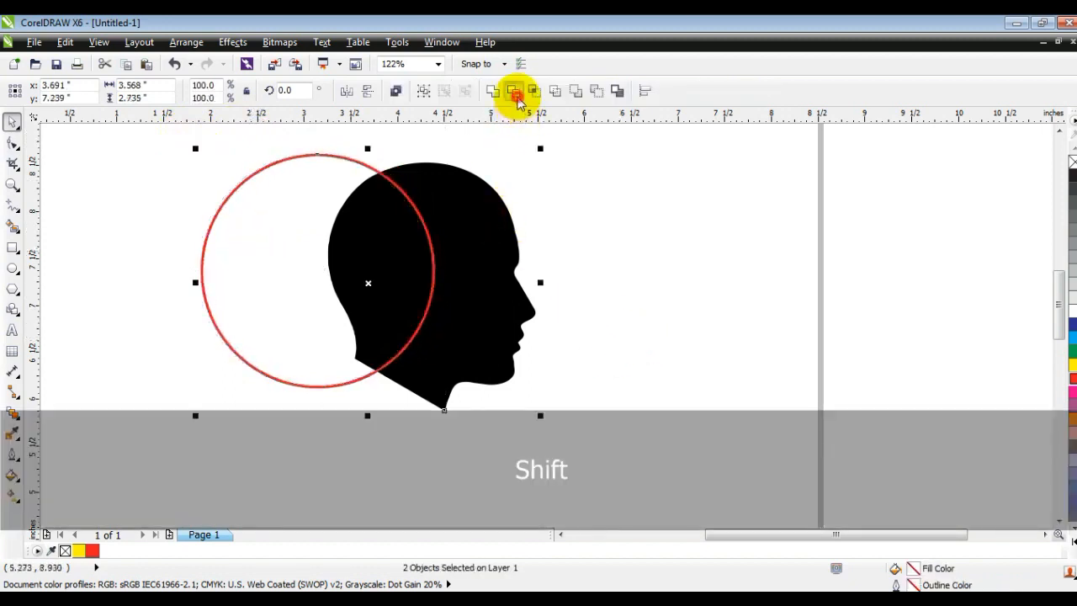
{"action": "left_click", "coordinate": [516, 96]}
{"action": "left_click", "coordinate": [644, 231]}
{"action": "left_click", "coordinate": [328, 159]}
{"action": "key", "text": "Delete"}
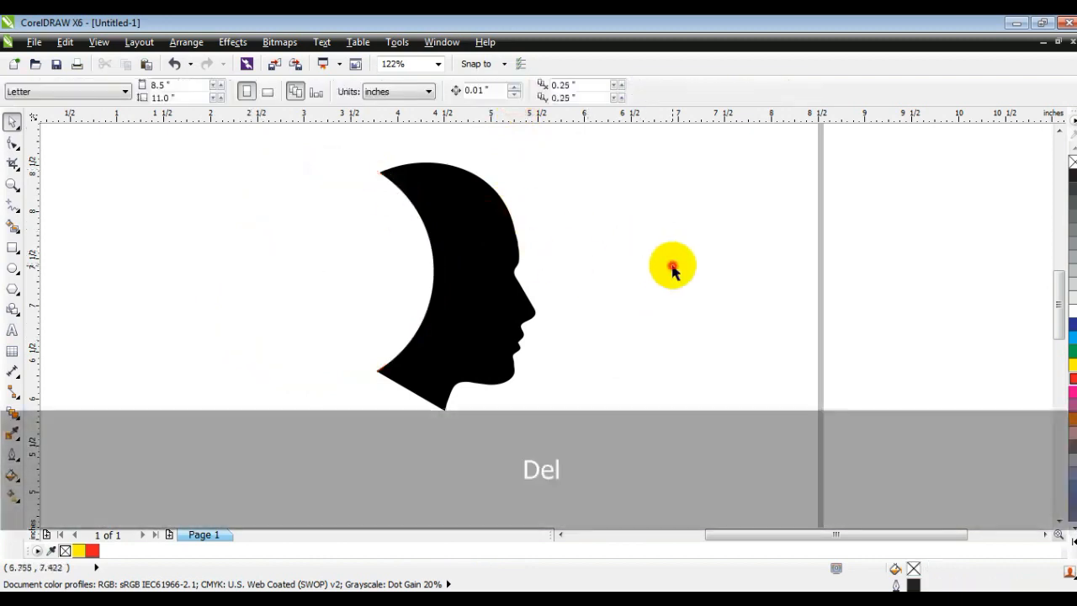
Step: Give the head shape a 2.0 pt outline and remove its black fill
{"action": "left_click", "coordinate": [497, 296]}
{"action": "left_click", "coordinate": [738, 93]}
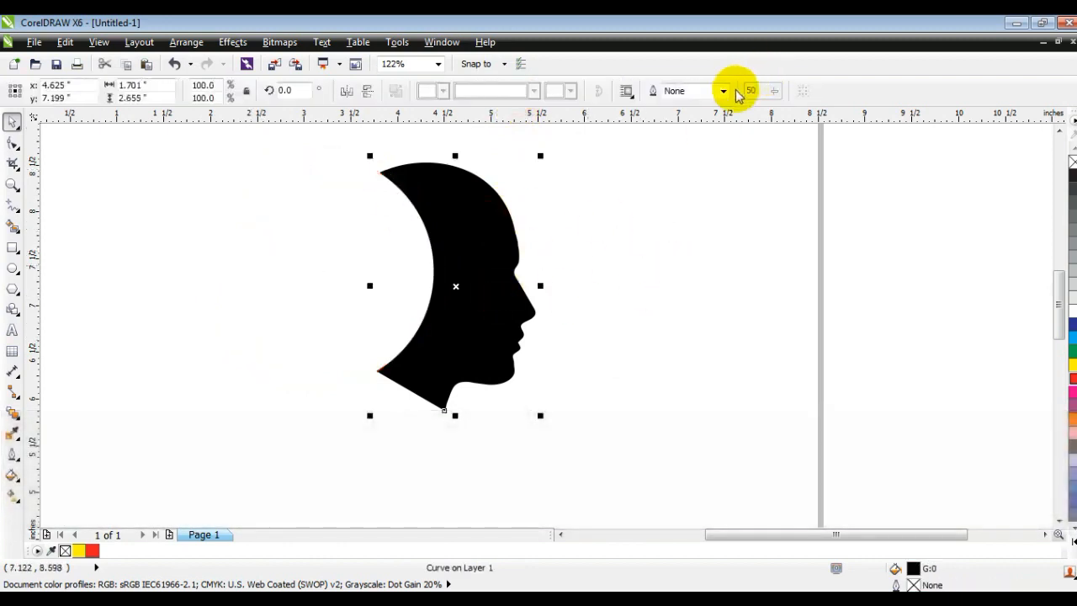
{"action": "left_click", "coordinate": [721, 91]}
{"action": "left_click", "coordinate": [696, 170]}
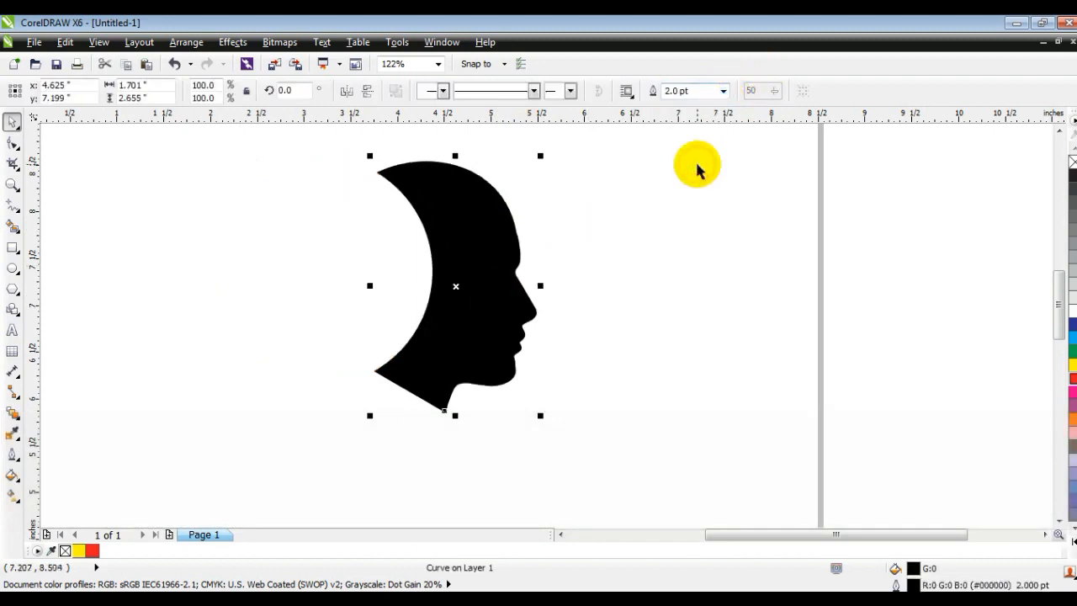
{"action": "left_click", "coordinate": [1071, 161]}
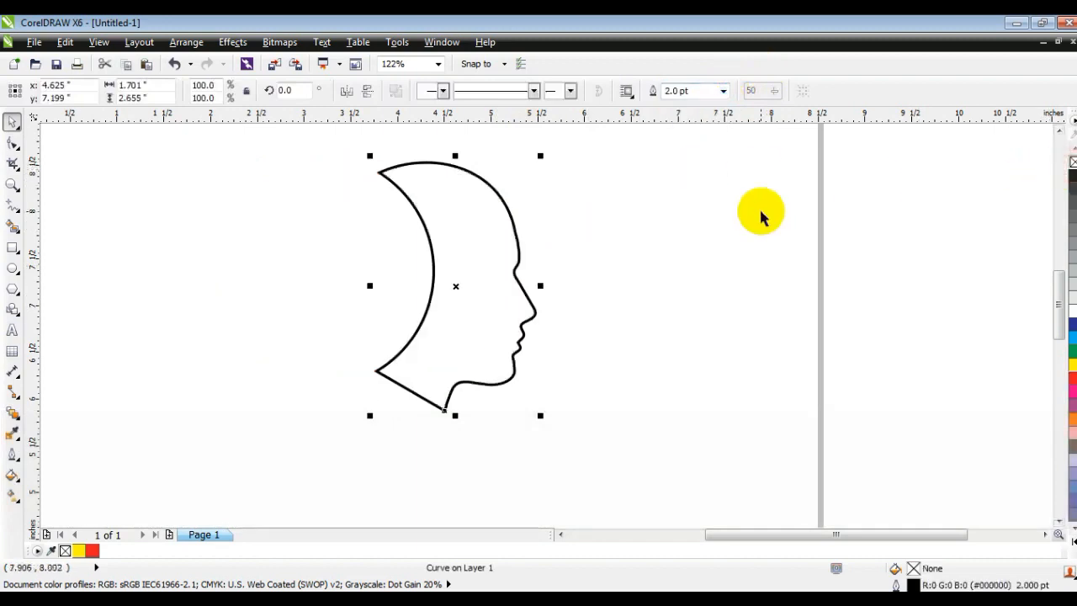
Step: Try an outline width of 4.0 pt on the head shape
{"action": "left_click", "coordinate": [677, 91]}
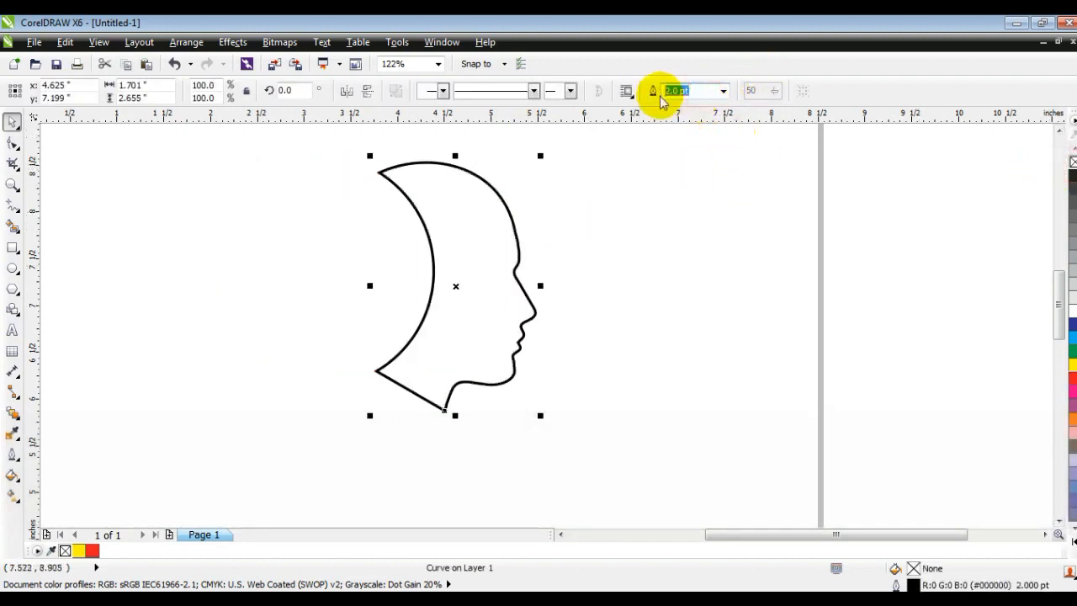
{"action": "type", "text": "4"}
{"action": "key", "text": "Return"}
Step: Set the head shape's outline width to 3.0 pt and deselect it
{"action": "left_click", "coordinate": [681, 91]}
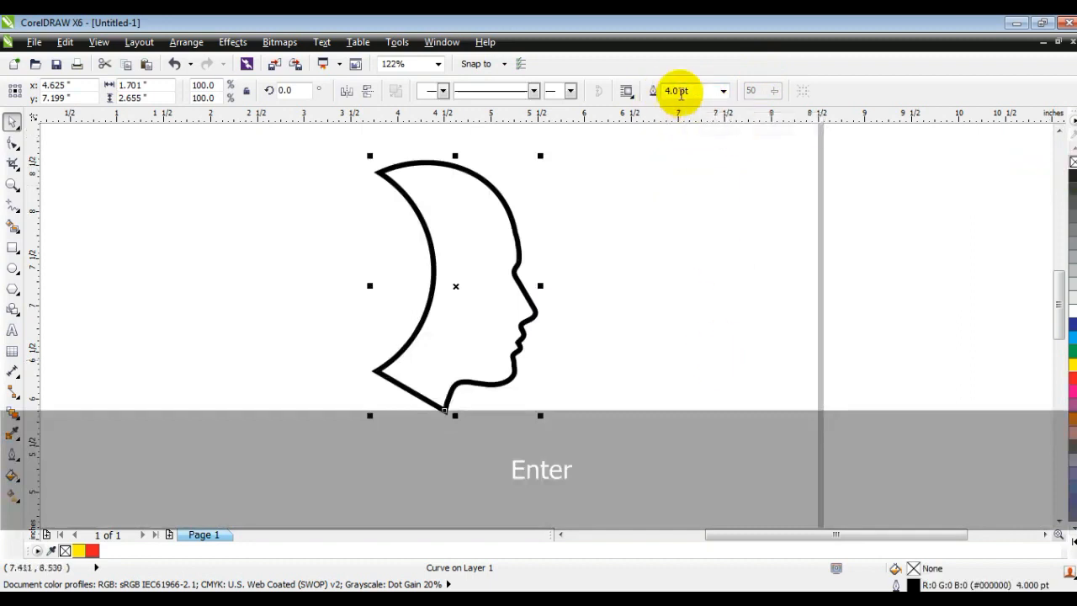
{"action": "type", "text": "3"}
{"action": "key", "text": "Return"}
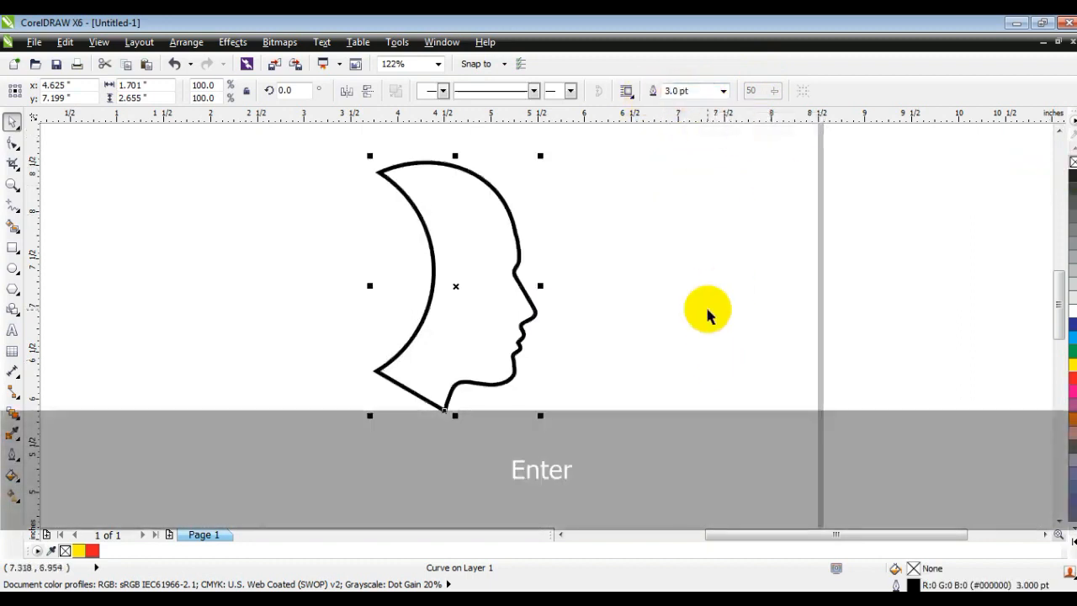
{"action": "left_click", "coordinate": [706, 311]}
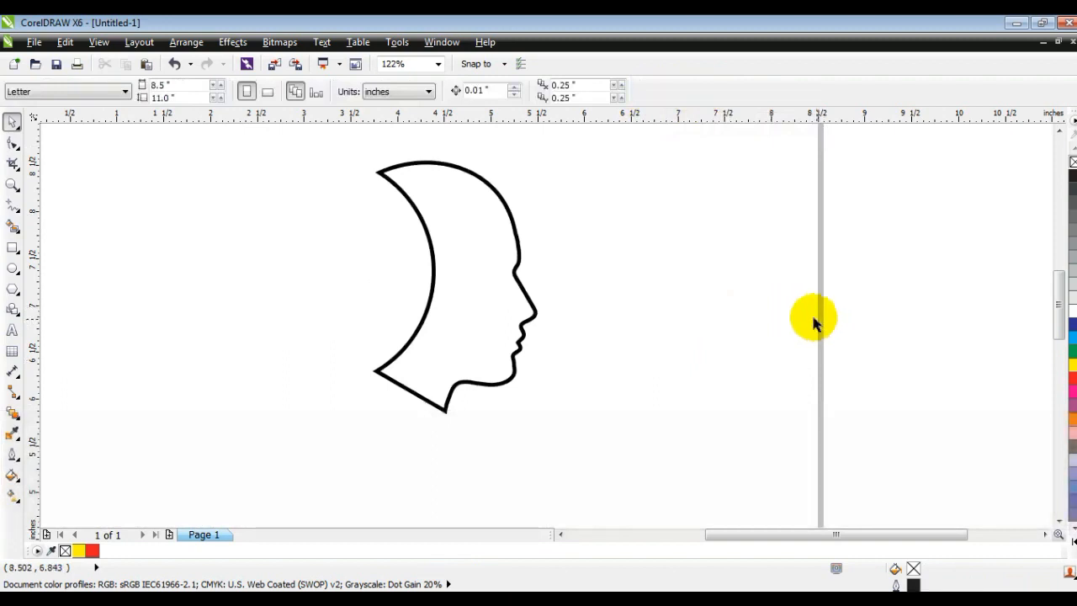
Step: Set the Freehand tool's line width to 3.0 pt and turn on snapping to objects
{"action": "left_click", "coordinate": [11, 208]}
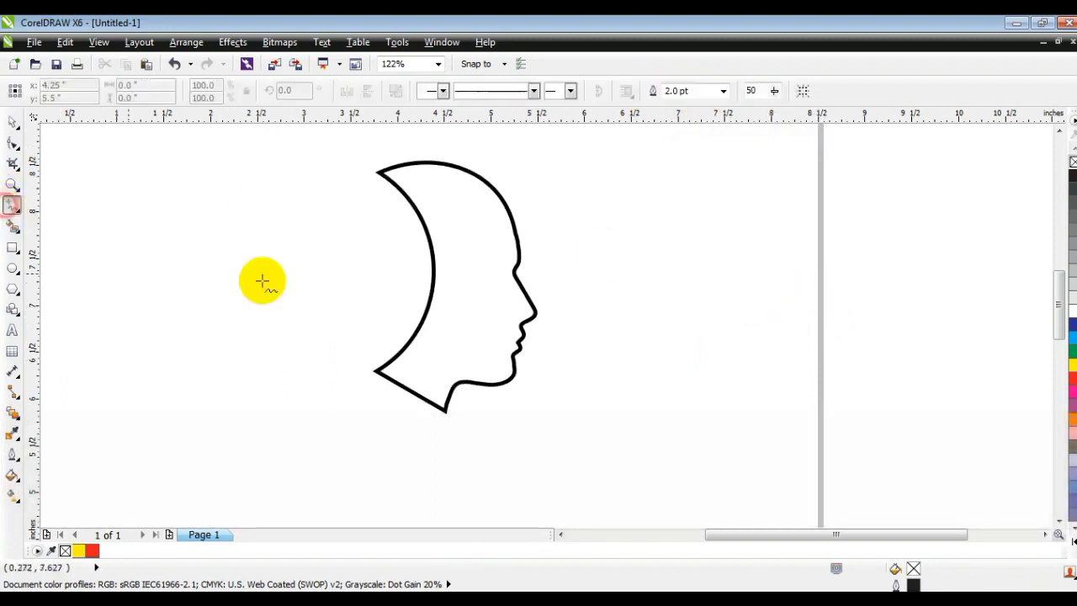
{"action": "left_click", "coordinate": [686, 90]}
{"action": "type", "text": "3"}
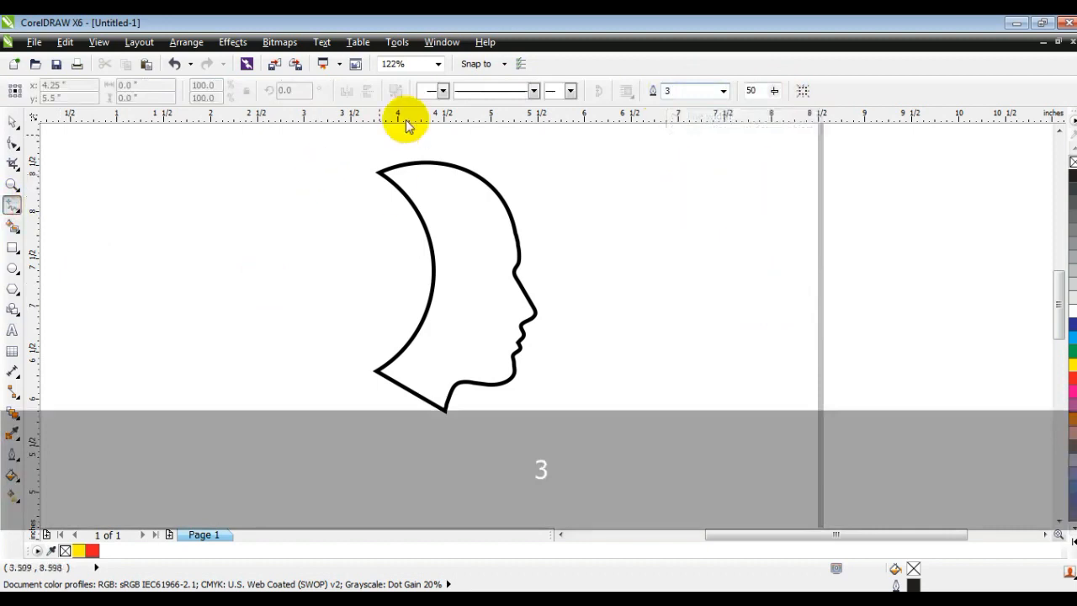
{"action": "left_click", "coordinate": [504, 65]}
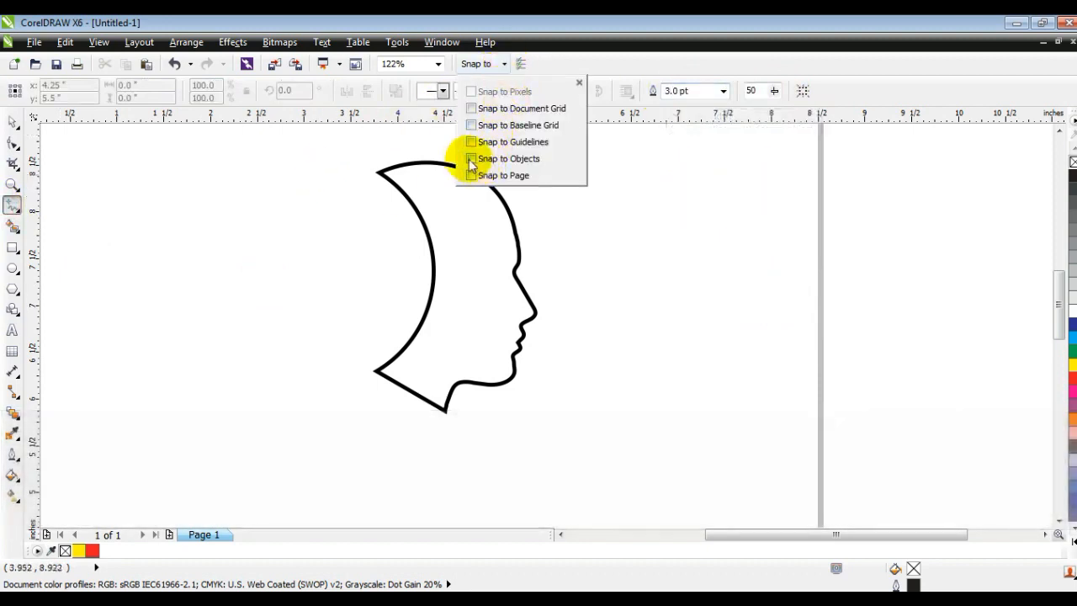
{"action": "left_click", "coordinate": [470, 160]}
{"action": "left_click", "coordinate": [312, 158]}
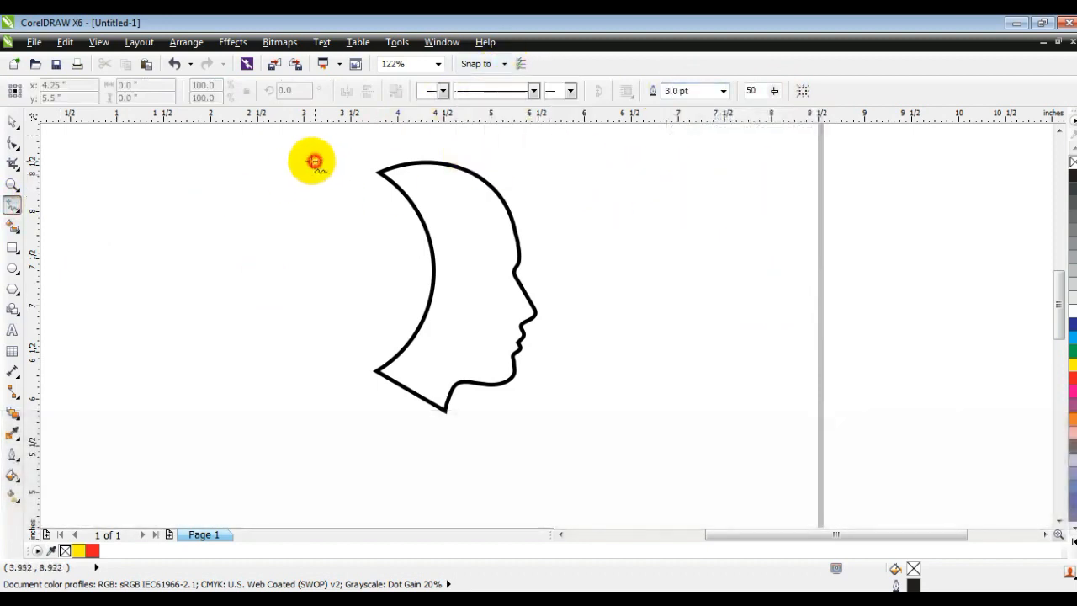
Step: Draw a straight line joining the upper and lower back tips of the head outline and convert it to a curve
{"action": "left_click", "coordinate": [378, 173]}
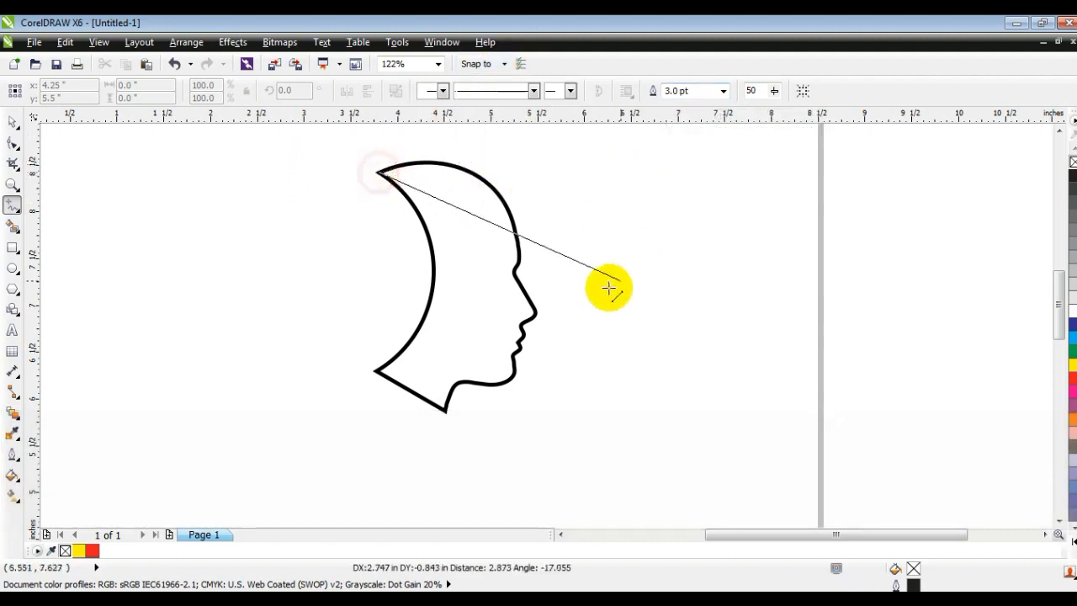
{"action": "left_click", "coordinate": [377, 370]}
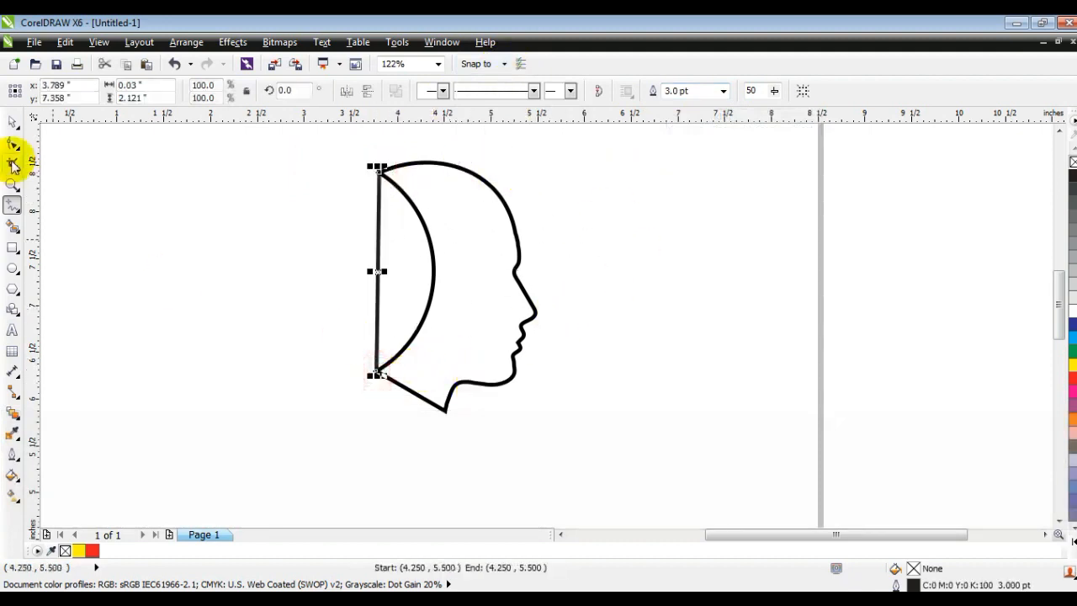
{"action": "left_click", "coordinate": [13, 147]}
{"action": "left_click_drag", "start_coordinate": [292, 146], "coordinate": [596, 412]}
{"action": "left_click", "coordinate": [222, 92]}
Step: Adjust the new curve's two control handles to bow it toward the face until it touches the bridge of the nose
{"action": "left_click_drag", "start_coordinate": [378, 235], "coordinate": [449, 179]}
{"action": "left_click_drag", "start_coordinate": [378, 310], "coordinate": [502, 345]}
{"action": "left_click_drag", "start_coordinate": [449, 178], "coordinate": [496, 194]}
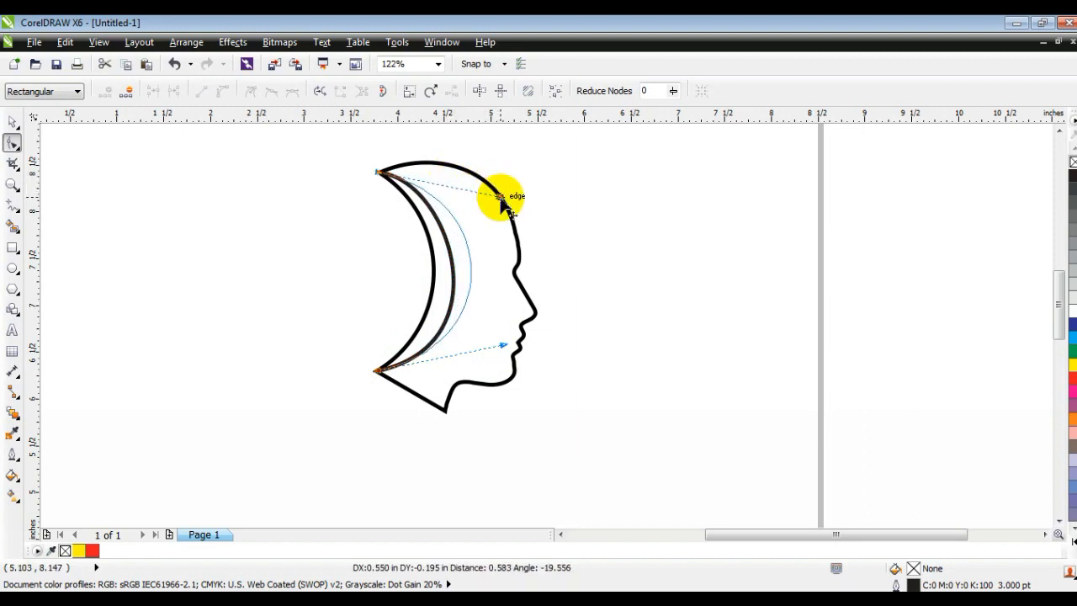
{"action": "left_click_drag", "start_coordinate": [546, 202], "coordinate": [577, 173]}
{"action": "left_click_drag", "start_coordinate": [501, 345], "coordinate": [535, 390]}
{"action": "left_click_drag", "start_coordinate": [574, 172], "coordinate": [566, 144]}
{"action": "left_click_drag", "start_coordinate": [531, 390], "coordinate": [543, 409]}
{"action": "left_click", "coordinate": [14, 121]}
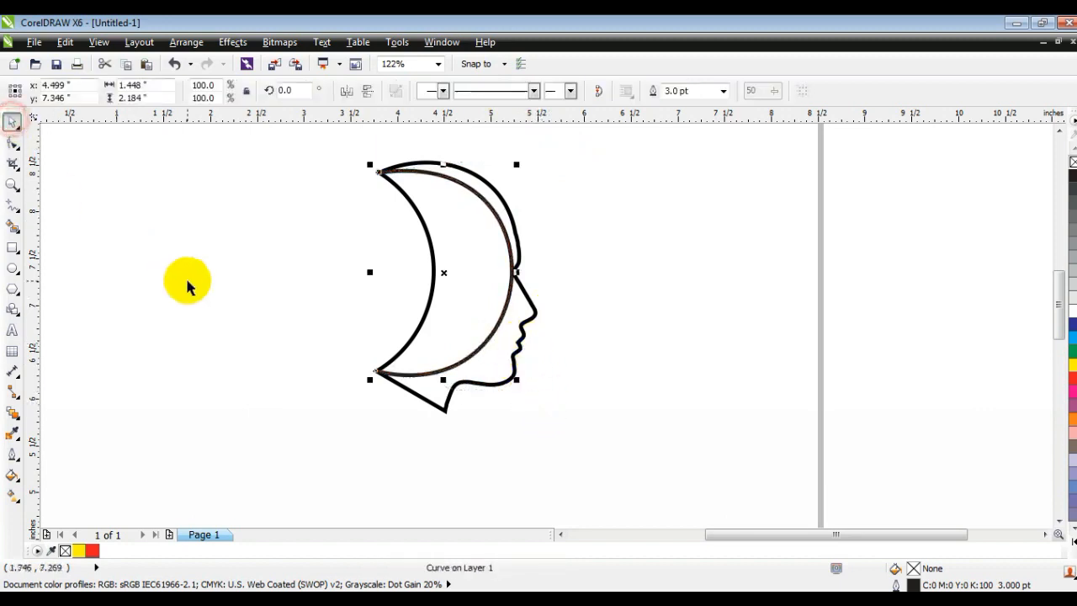
{"action": "left_click", "coordinate": [188, 280]}
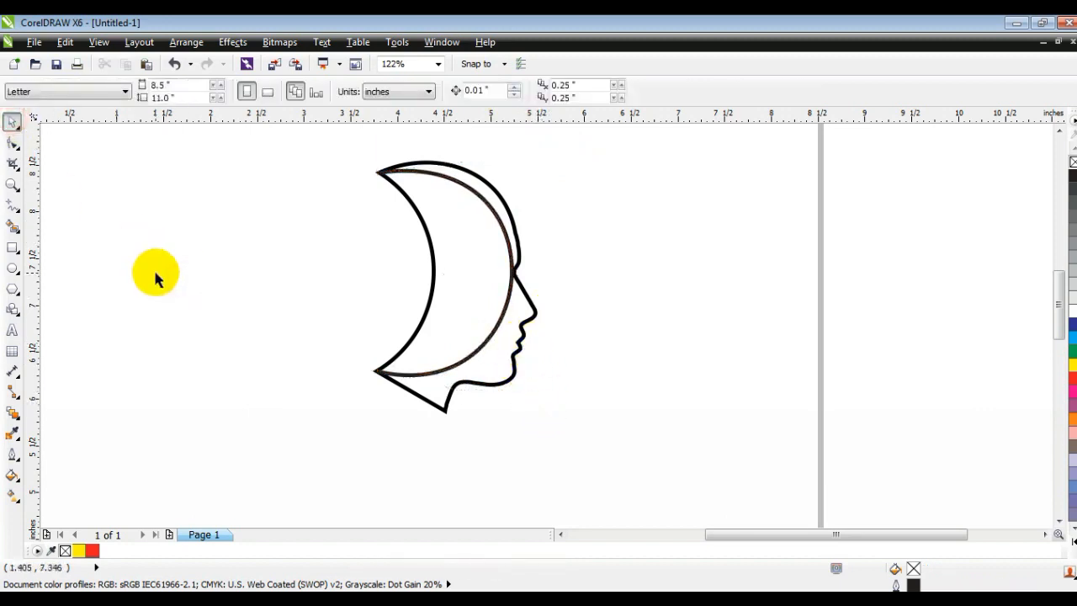
Step: Draw a two-segment line from the forehead to a point behind the head and down to the jaw's throat end, and convert it to curves
{"action": "left_click", "coordinate": [10, 207]}
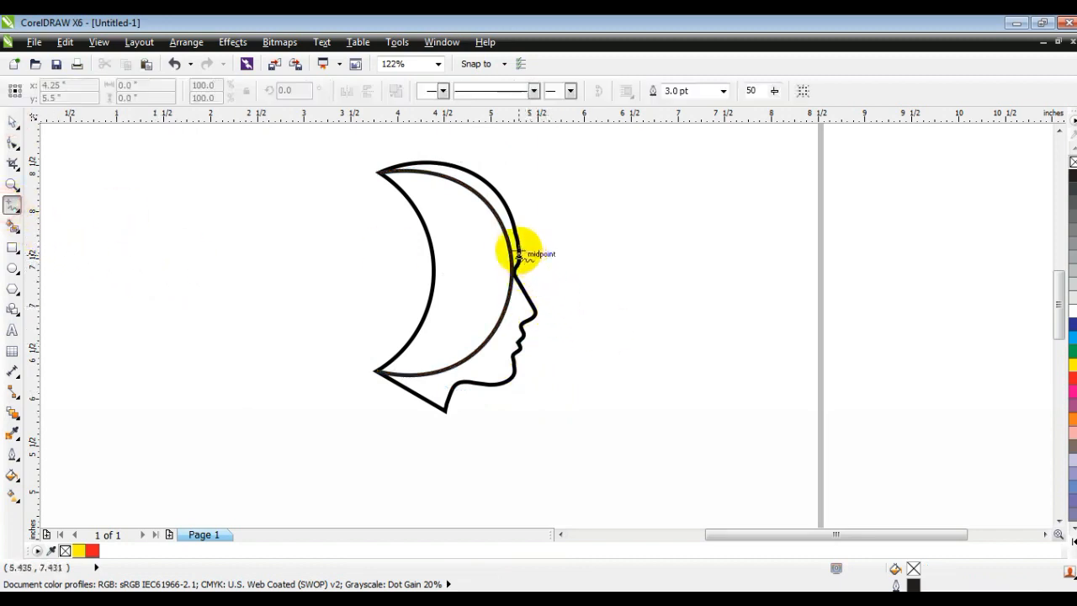
{"action": "left_click", "coordinate": [509, 214]}
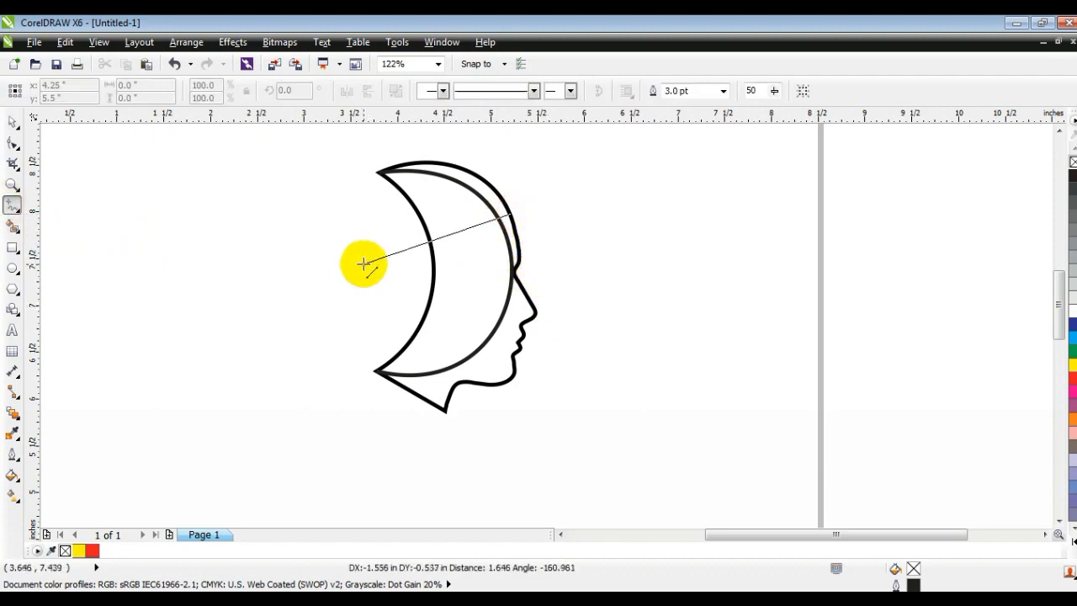
{"action": "left_click", "coordinate": [363, 264]}
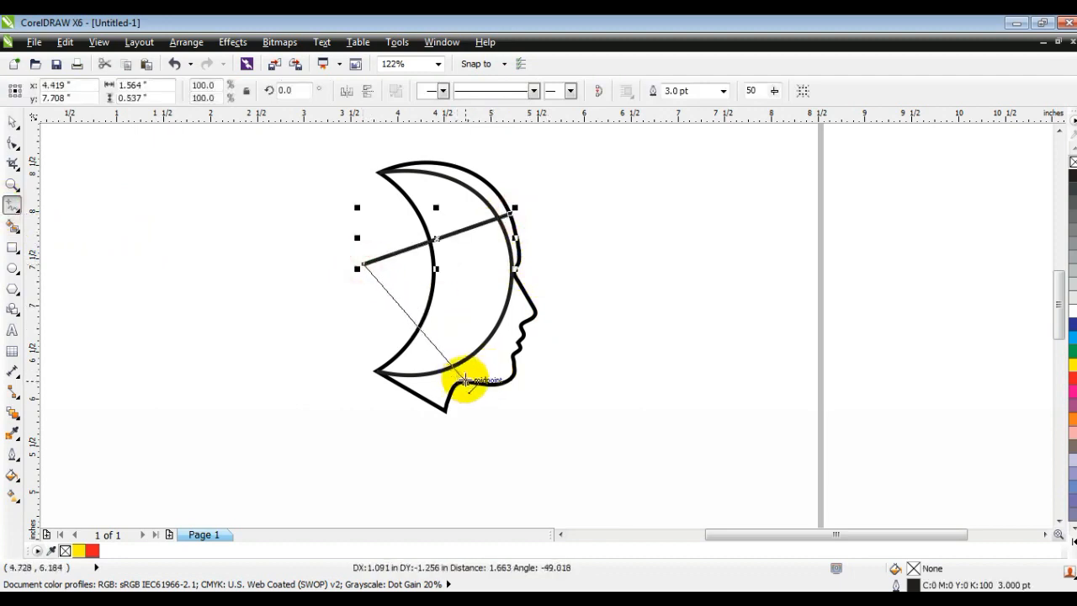
{"action": "left_click", "coordinate": [465, 380]}
{"action": "left_click", "coordinate": [13, 143]}
{"action": "left_click_drag", "start_coordinate": [233, 164], "coordinate": [580, 392]}
{"action": "left_click", "coordinate": [221, 91]}
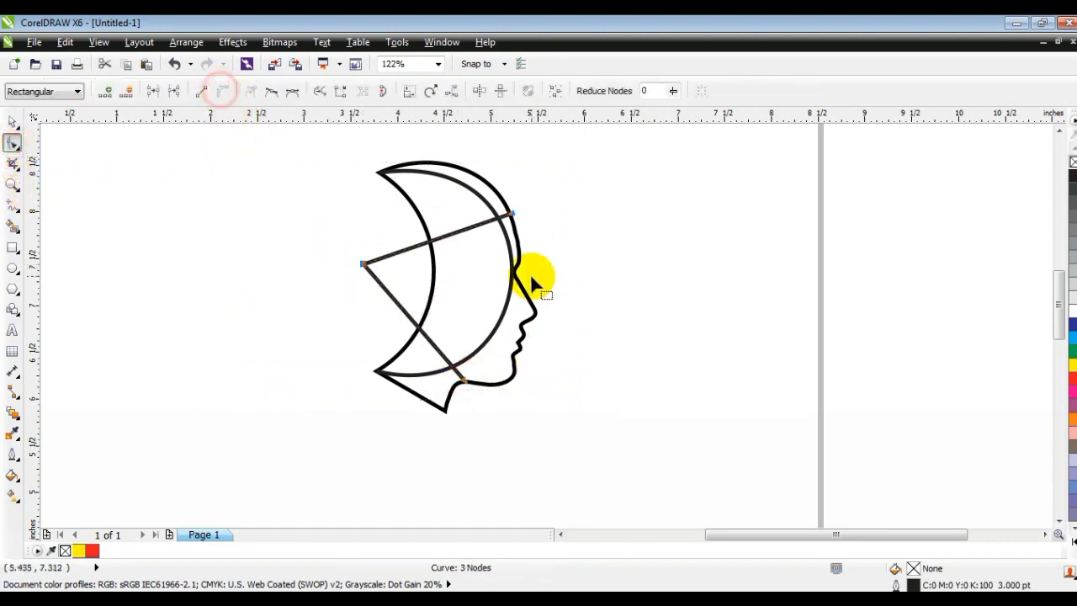
Step: Bend the two-segment line outward, arching its upper segment toward the crown and its lower segment toward the nape
{"action": "left_click_drag", "start_coordinate": [448, 242], "coordinate": [438, 220]}
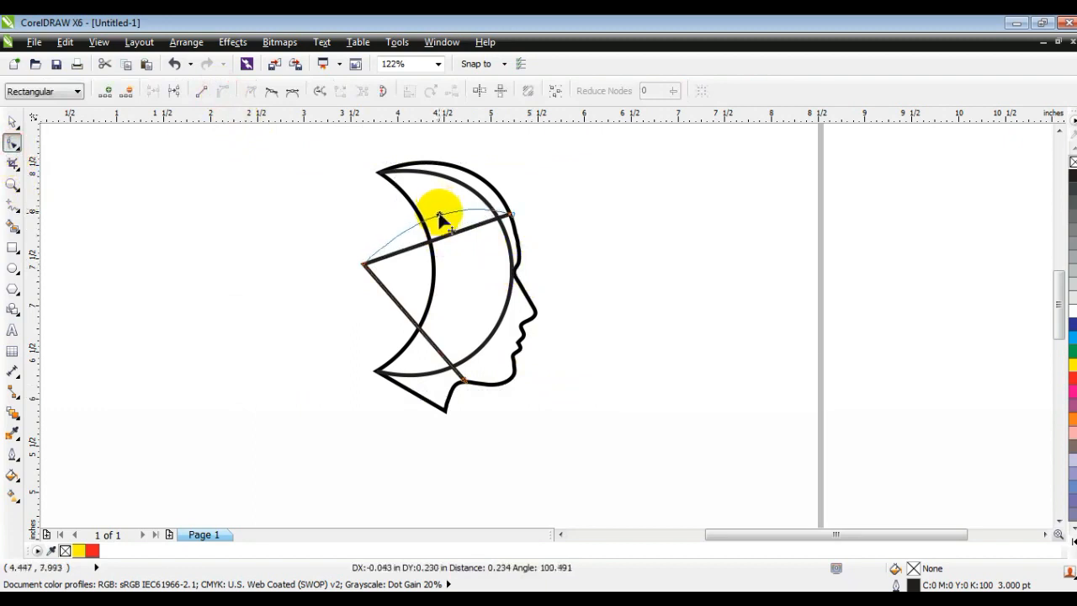
{"action": "left_click_drag", "start_coordinate": [438, 217], "coordinate": [438, 217]}
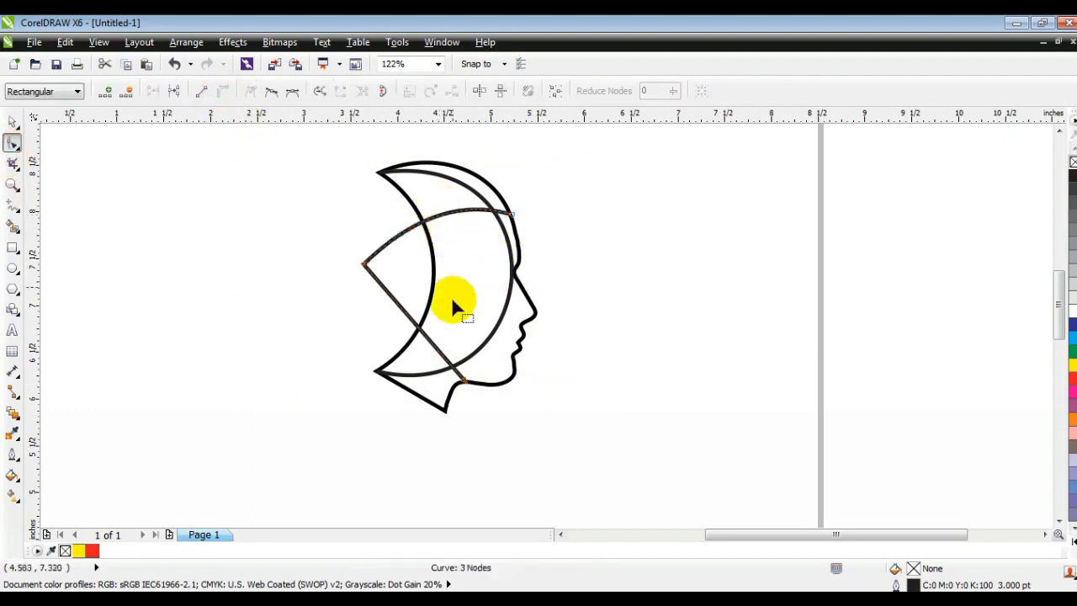
{"action": "left_click", "coordinate": [410, 330]}
{"action": "left_click_drag", "start_coordinate": [410, 319], "coordinate": [402, 345]}
{"action": "left_click", "coordinate": [13, 122]}
{"action": "left_click", "coordinate": [167, 285]}
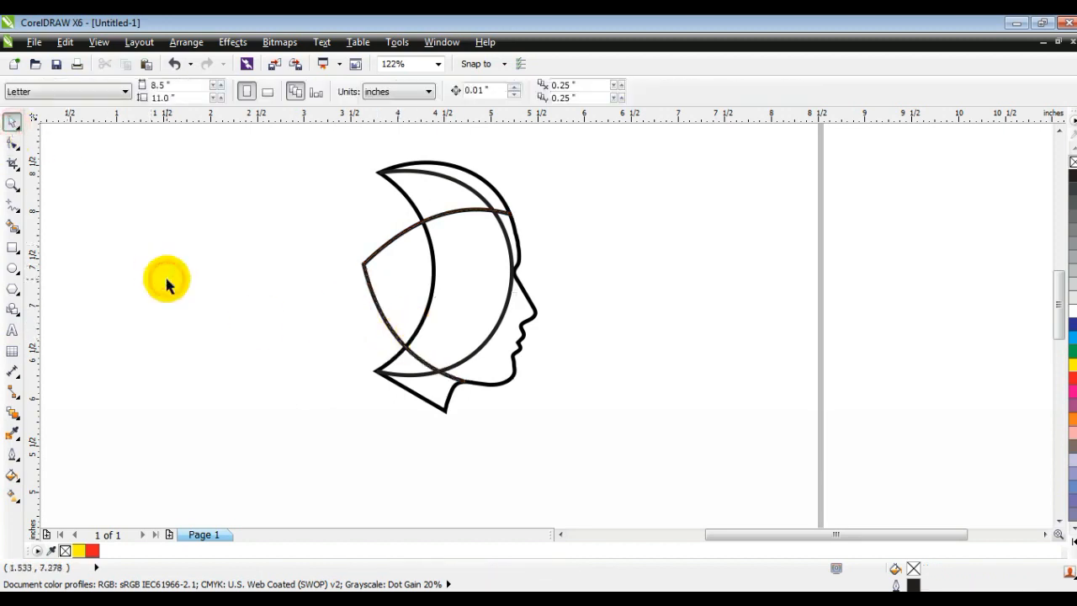
Step: Draw a straight line from just below the lips to the concave back line and convert it to a curve
{"action": "left_click", "coordinate": [13, 204]}
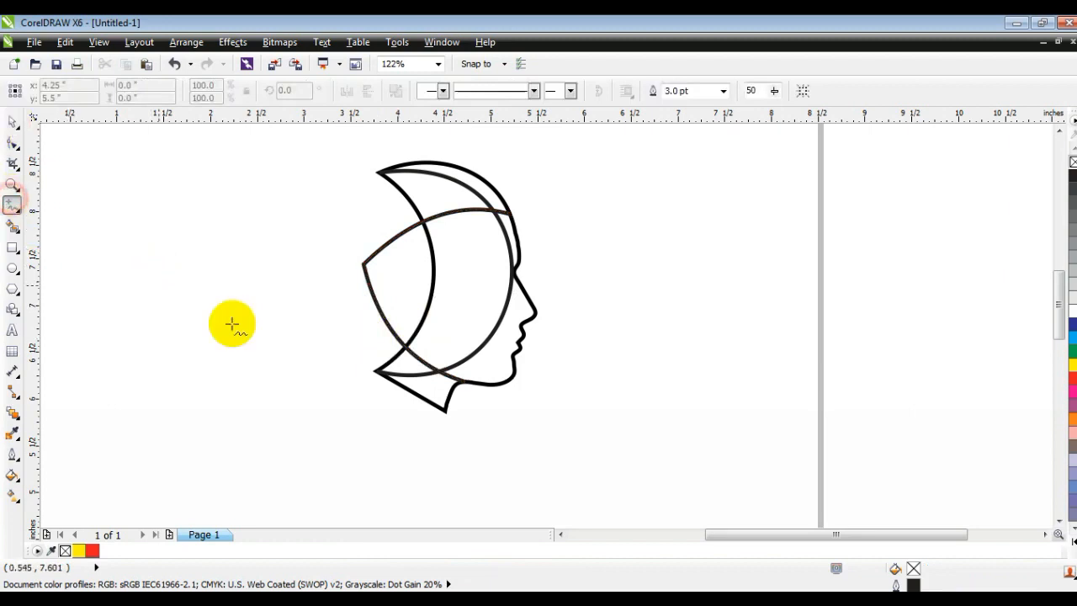
{"action": "left_click", "coordinate": [512, 354]}
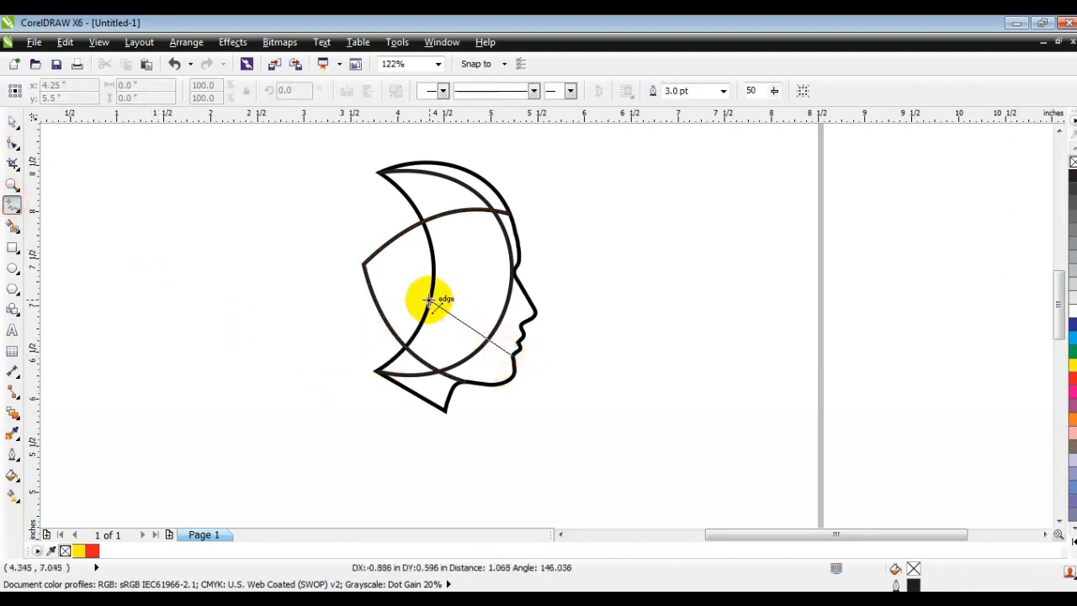
{"action": "left_click", "coordinate": [429, 299]}
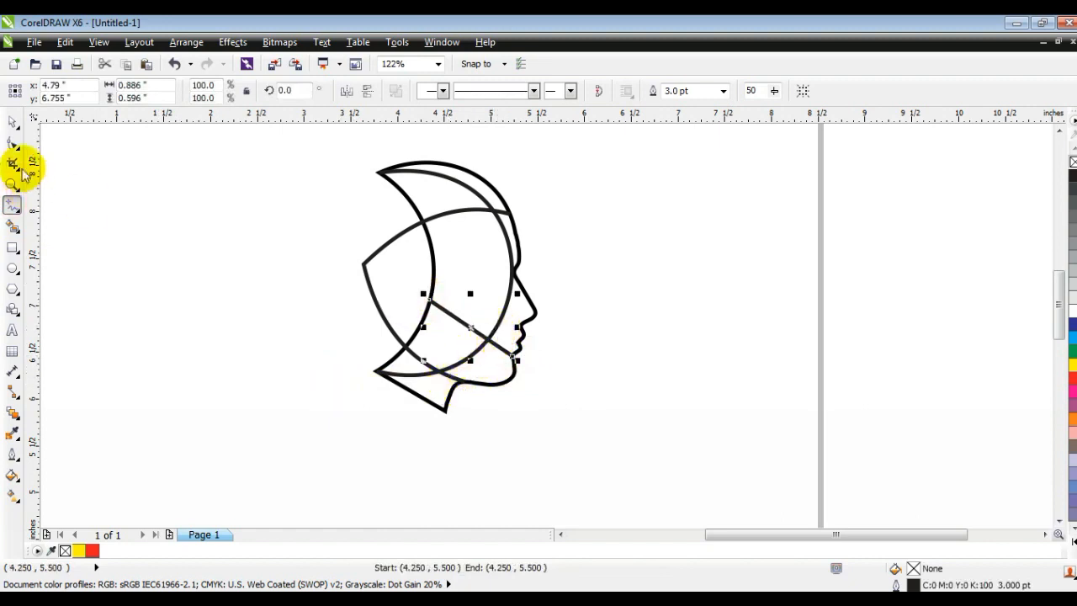
{"action": "left_click", "coordinate": [12, 143]}
{"action": "left_click_drag", "start_coordinate": [197, 210], "coordinate": [532, 398]}
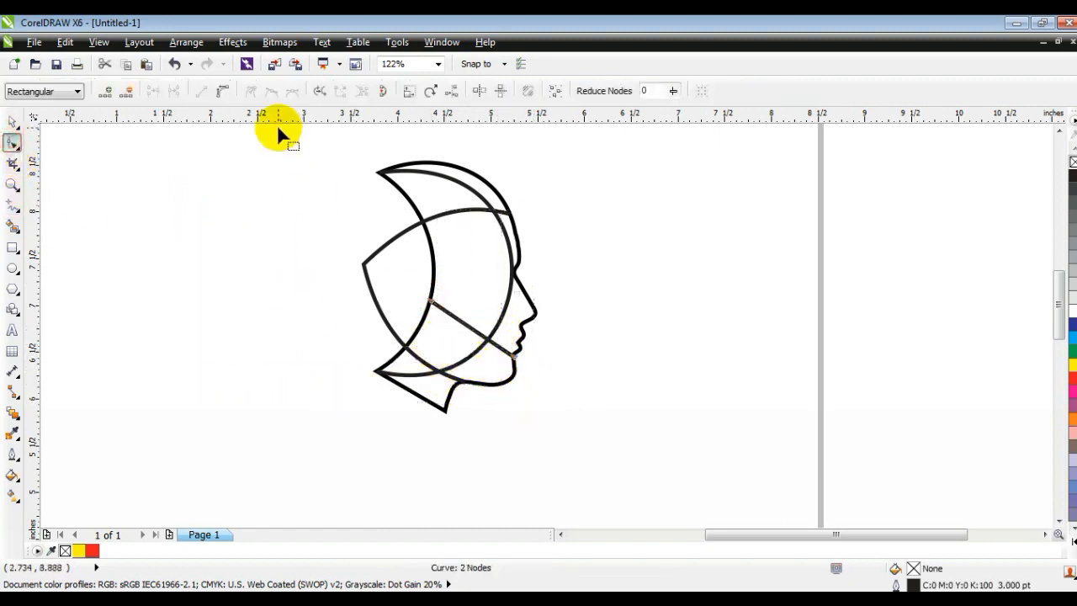
{"action": "left_click", "coordinate": [223, 91]}
Step: Bow the new line upward into a gentle arc between the lips and the concave back line, and deselect it
{"action": "left_click_drag", "start_coordinate": [472, 329], "coordinate": [477, 324]}
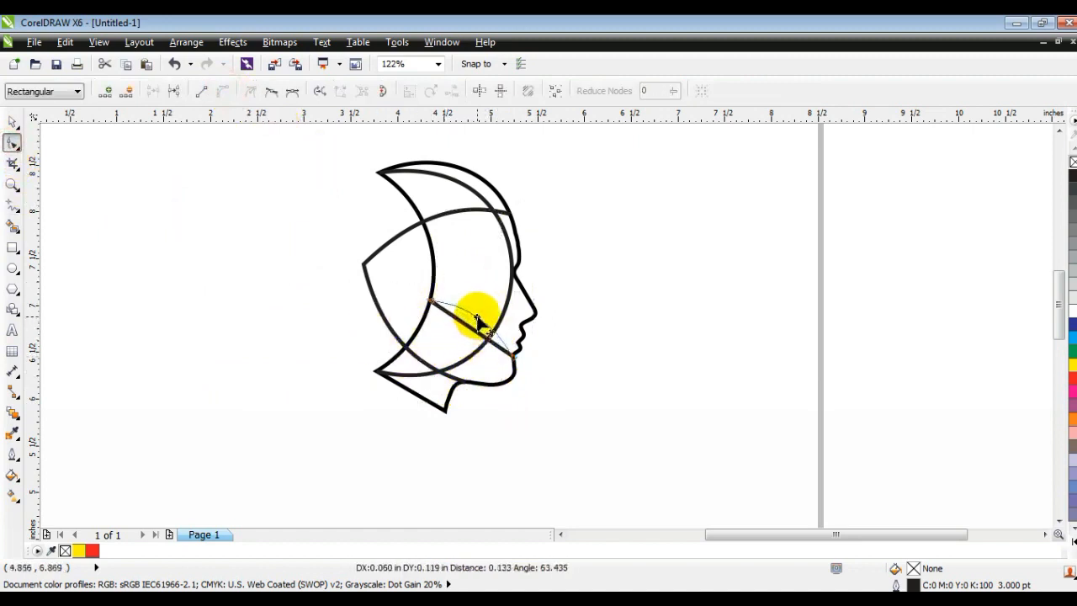
{"action": "left_click_drag", "start_coordinate": [477, 322], "coordinate": [477, 323]}
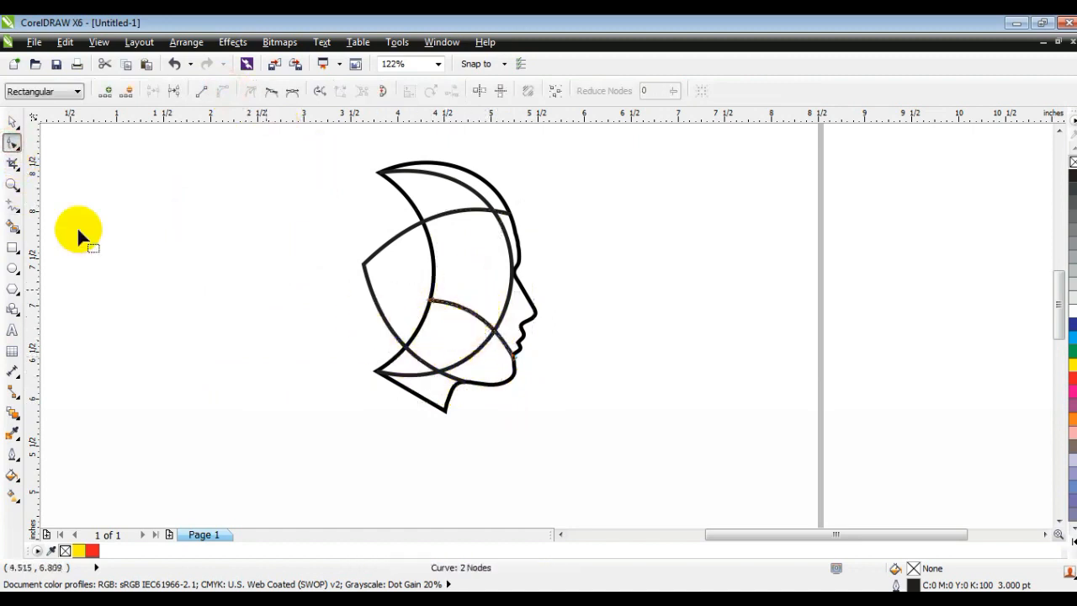
{"action": "left_click", "coordinate": [12, 123]}
{"action": "left_click", "coordinate": [190, 299]}
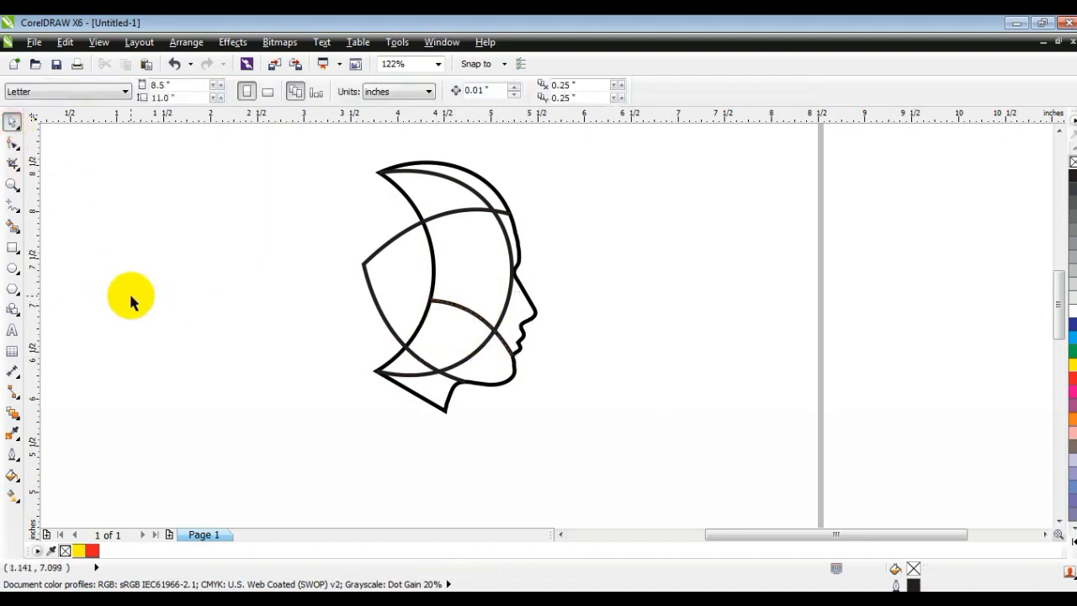
Step: Draw a straight line from the bridge of the nose to a point behind the upper head and convert it to a curve
{"action": "left_click", "coordinate": [12, 205]}
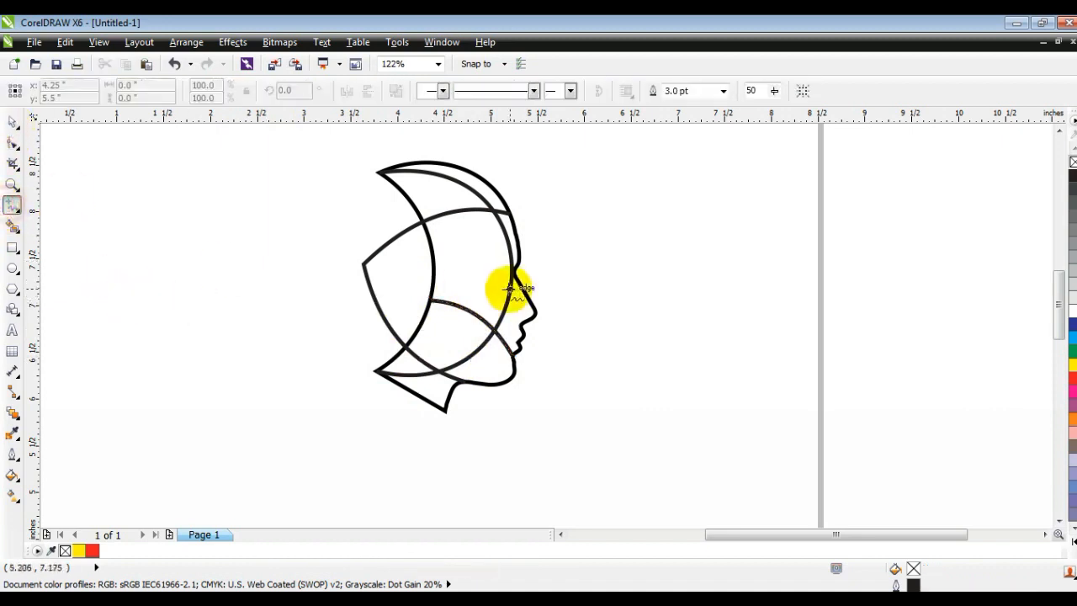
{"action": "left_click", "coordinate": [511, 273]}
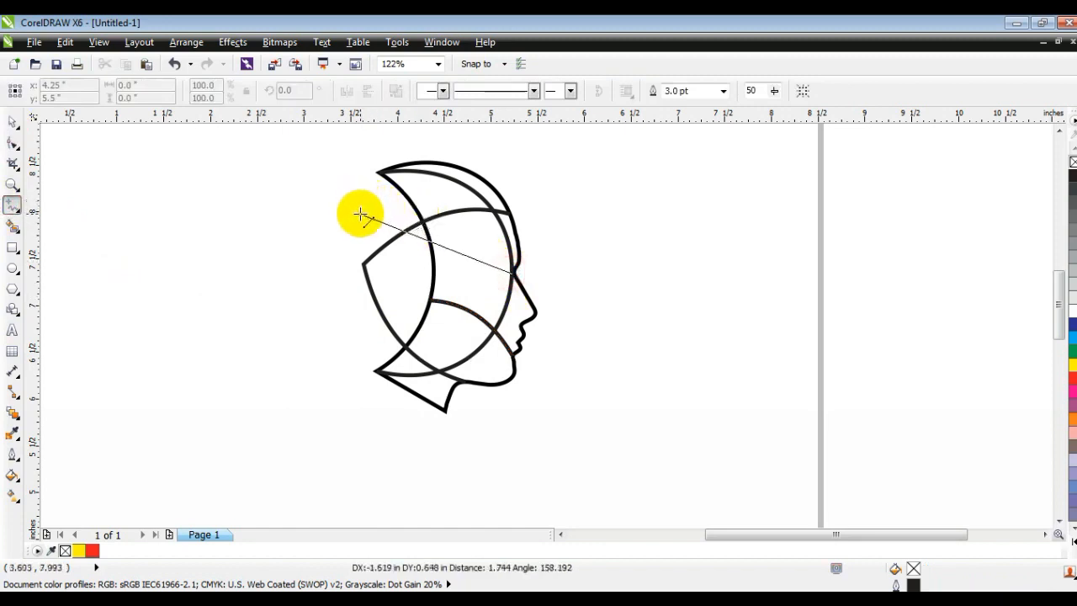
{"action": "left_click", "coordinate": [360, 215]}
{"action": "left_click", "coordinate": [12, 143]}
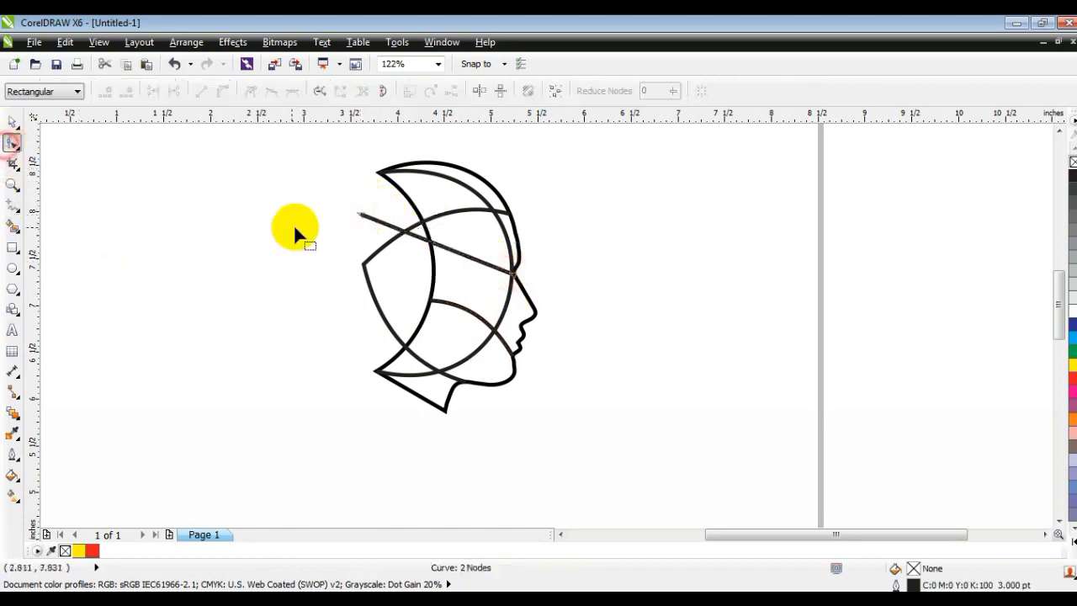
{"action": "left_click_drag", "start_coordinate": [305, 207], "coordinate": [555, 283]}
{"action": "left_click", "coordinate": [222, 90]}
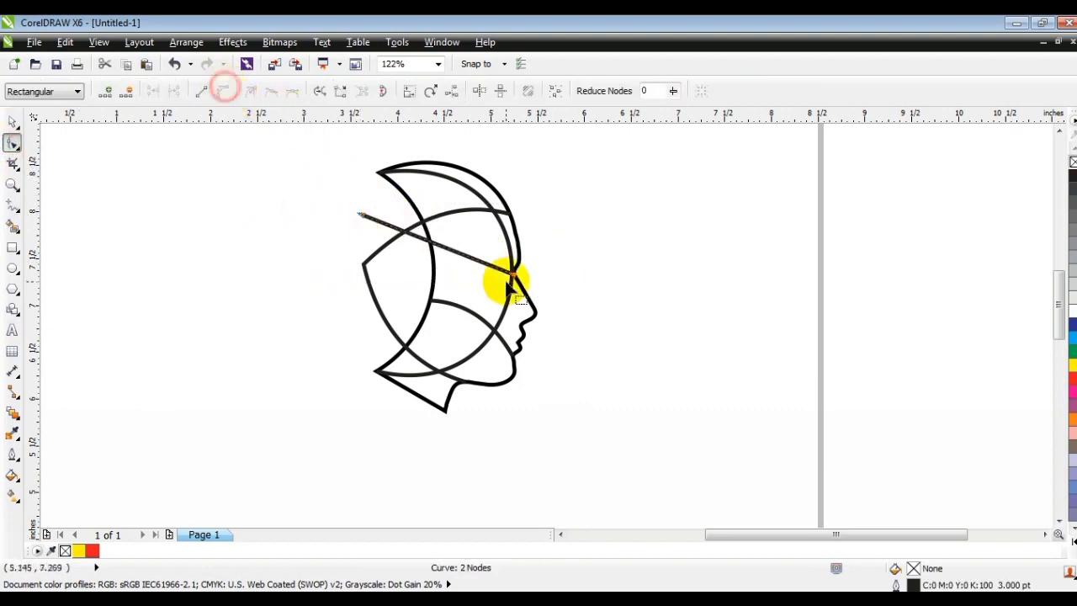
Step: Arch the nose-bridge line upward and adjust its rear control handle to raise the curve over the crown
{"action": "left_click_drag", "start_coordinate": [443, 243], "coordinate": [452, 227]}
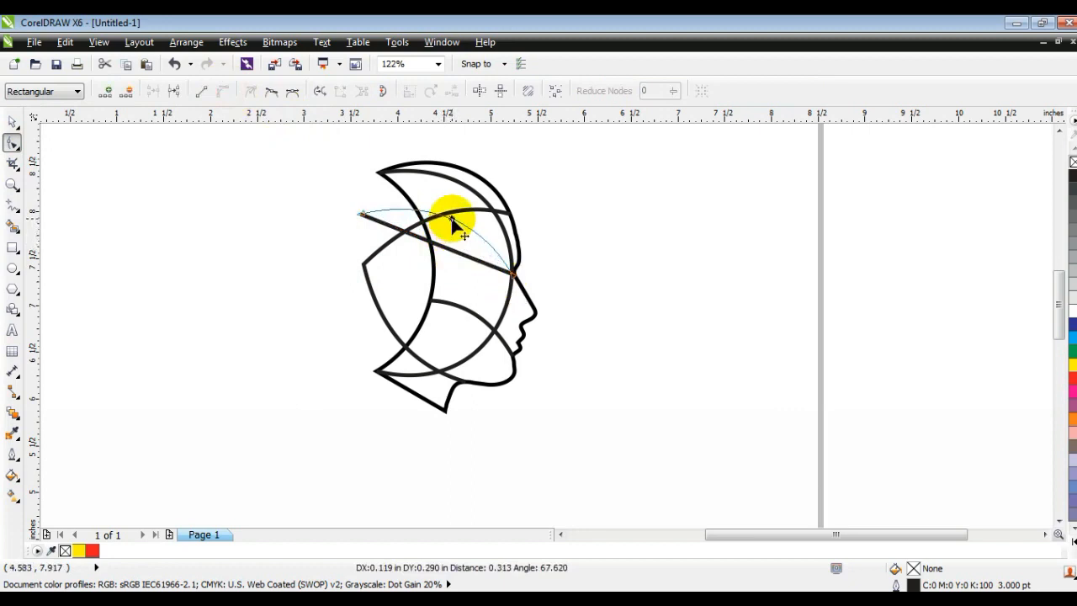
{"action": "left_click_drag", "start_coordinate": [451, 219], "coordinate": [451, 219]}
{"action": "left_click_drag", "start_coordinate": [344, 199], "coordinate": [375, 227]}
{"action": "mouse_move", "coordinate": [425, 201]}
{"action": "left_mouse_down"}
{"action": "mouse_move", "coordinate": [435, 194]}
{"action": "mouse_move", "coordinate": [478, 225]}
{"action": "mouse_move", "coordinate": [487, 210]}
{"action": "mouse_move", "coordinate": [430, 189]}
{"action": "left_mouse_up"}
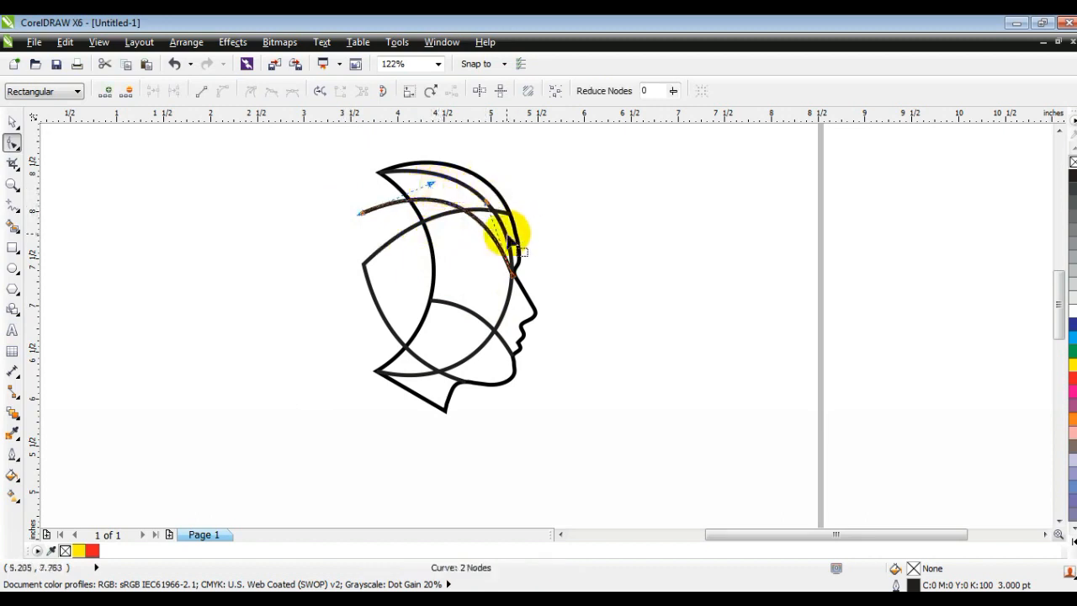
{"action": "left_click", "coordinate": [12, 125]}
{"action": "left_click", "coordinate": [132, 267]}
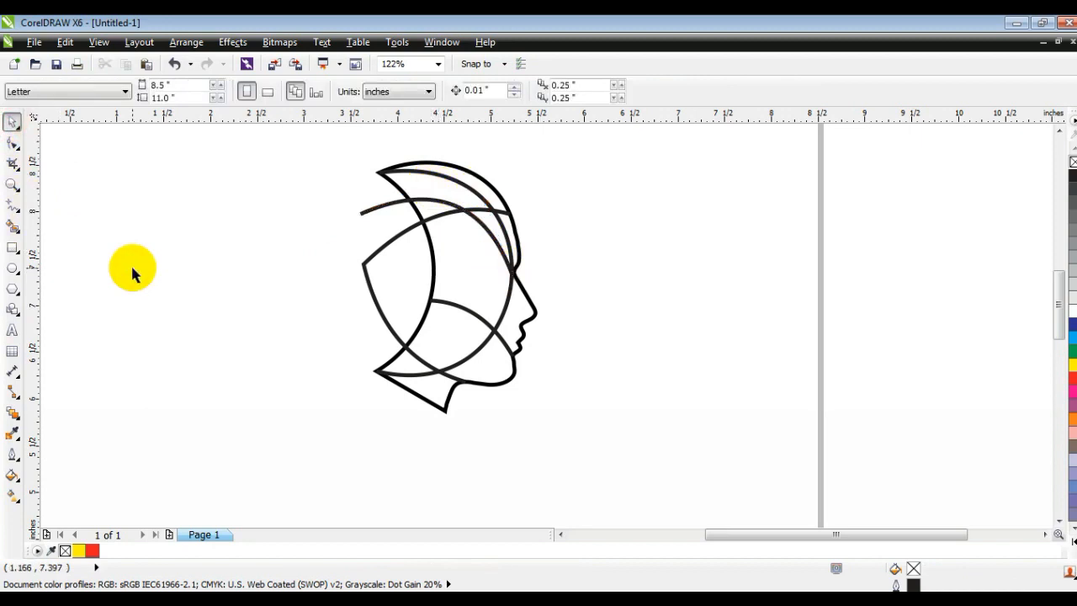
Step: Draw a circle about 0.17 inch across beside the head, fill it with black and remove its outline
{"action": "left_click", "coordinate": [13, 184]}
{"action": "mouse_move", "coordinate": [317, 151]}
{"action": "left_mouse_down"}
{"action": "mouse_move", "coordinate": [512, 356]}
{"action": "mouse_move", "coordinate": [615, 423]}
{"action": "left_mouse_up"}
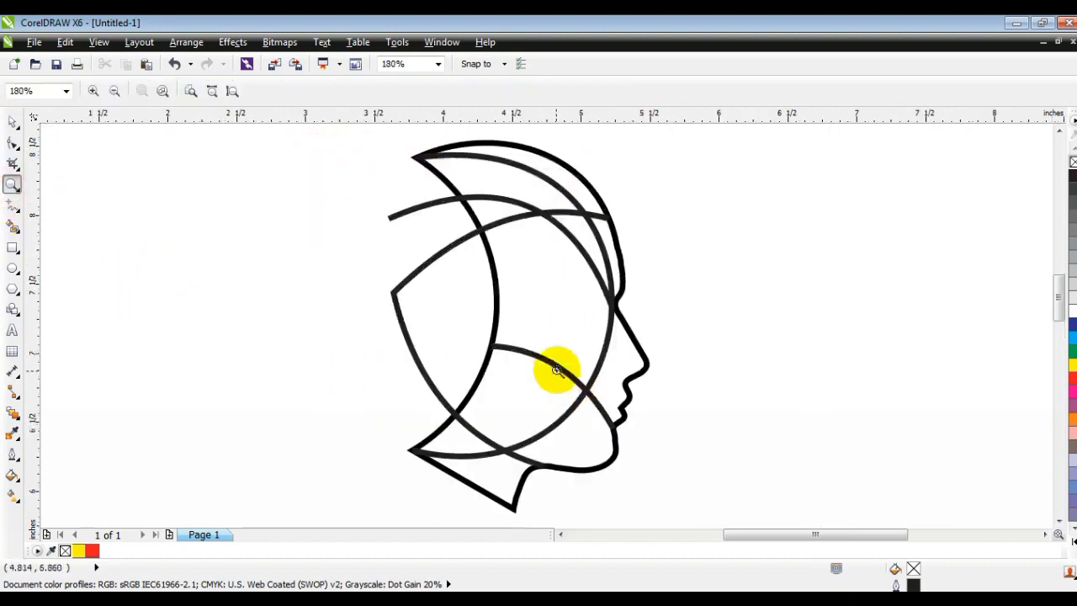
{"action": "left_click", "coordinate": [12, 268]}
{"action": "left_click_drag", "start_coordinate": [125, 257], "coordinate": [138, 270]}
{"action": "left_click", "coordinate": [13, 122]}
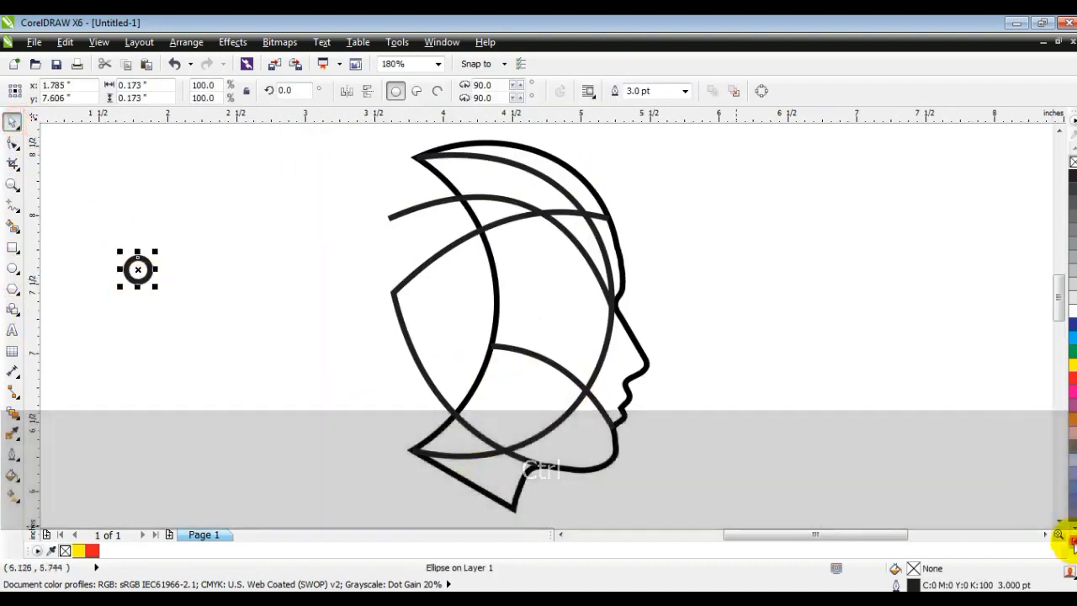
{"action": "left_click", "coordinate": [1068, 541]}
{"action": "left_click", "coordinate": [1040, 148]}
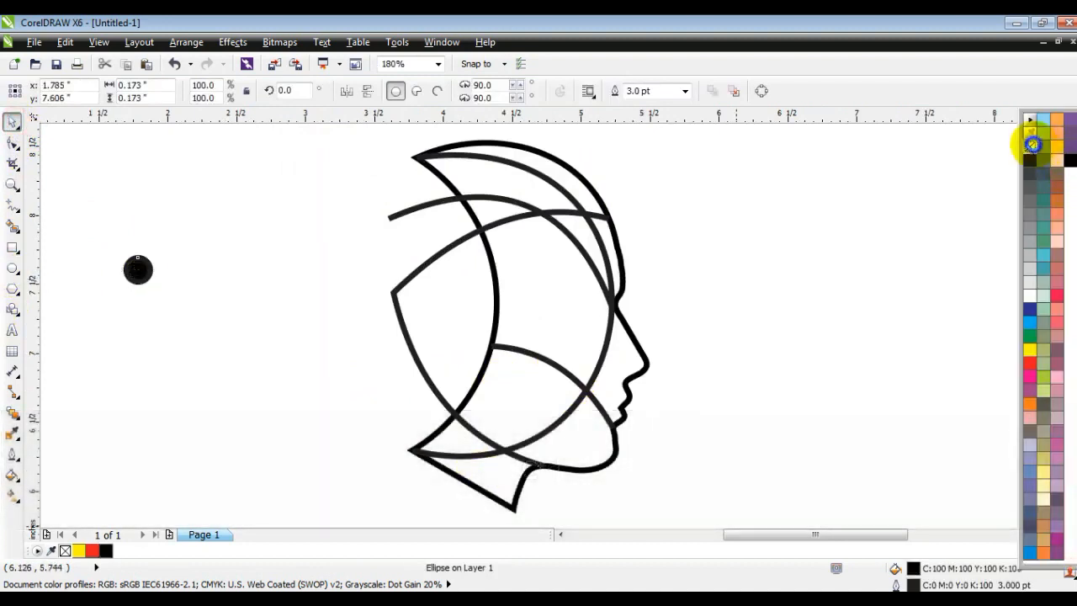
{"action": "left_click", "coordinate": [777, 231]}
Step: Combine the head outline and all interior curves into one object and set its outline width to 4 pt
{"action": "mouse_move", "coordinate": [354, 136]}
{"action": "left_mouse_down"}
{"action": "mouse_move", "coordinate": [660, 386]}
{"action": "mouse_move", "coordinate": [700, 515]}
{"action": "left_mouse_up"}
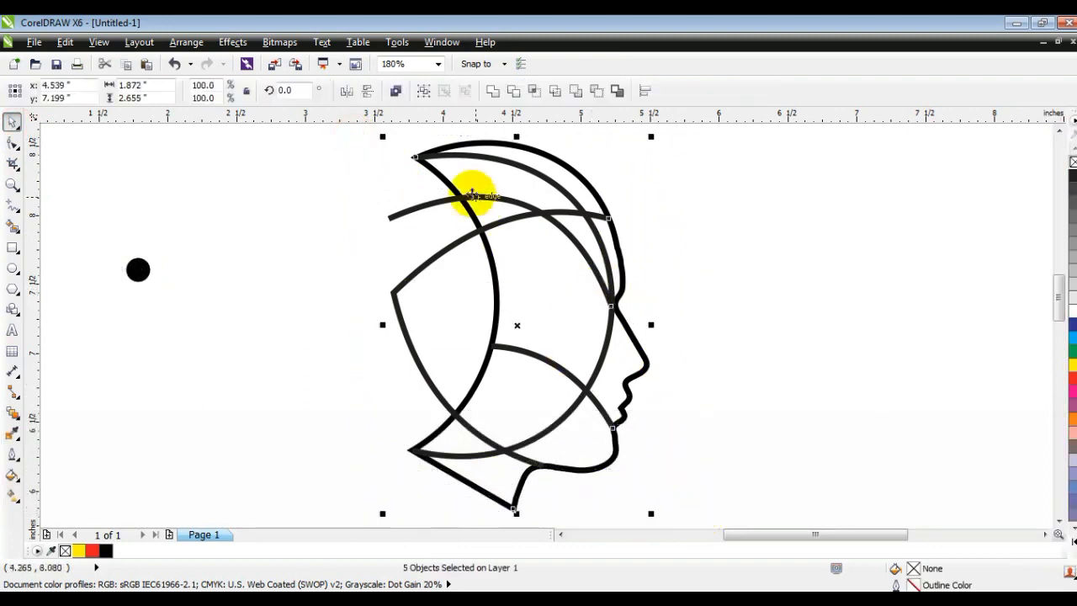
{"action": "left_click", "coordinate": [393, 90]}
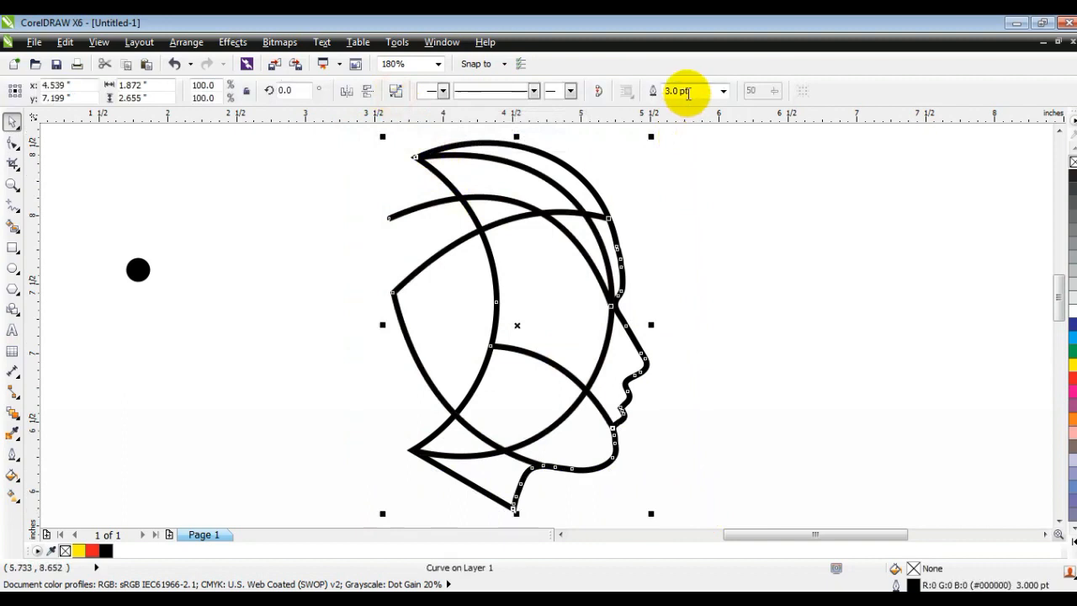
{"action": "left_click_drag", "start_coordinate": [685, 91], "coordinate": [662, 93]}
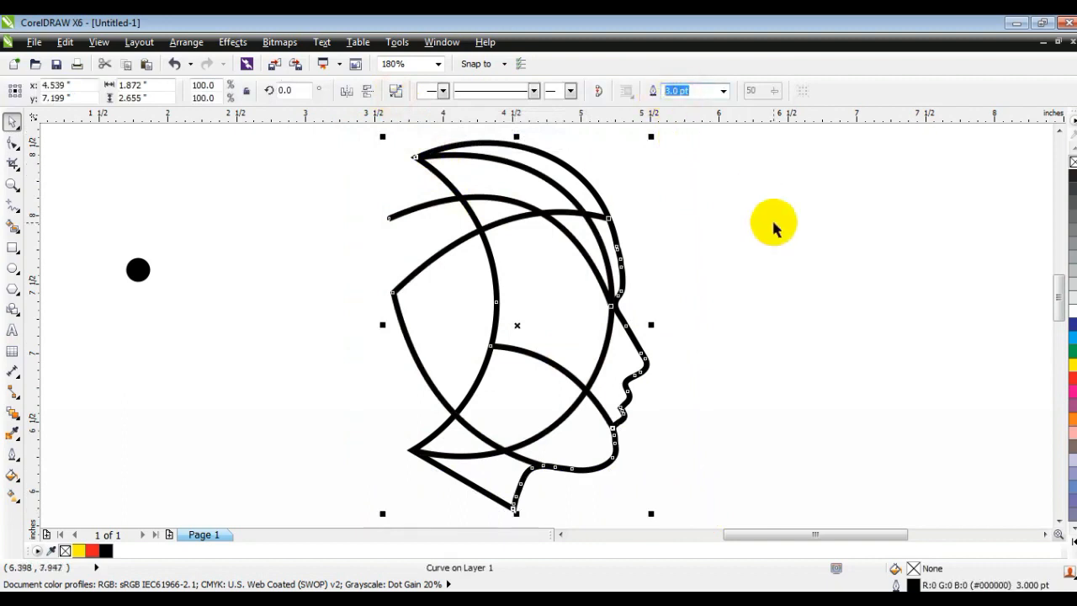
{"action": "type", "text": "4"}
{"action": "key", "text": "Return"}
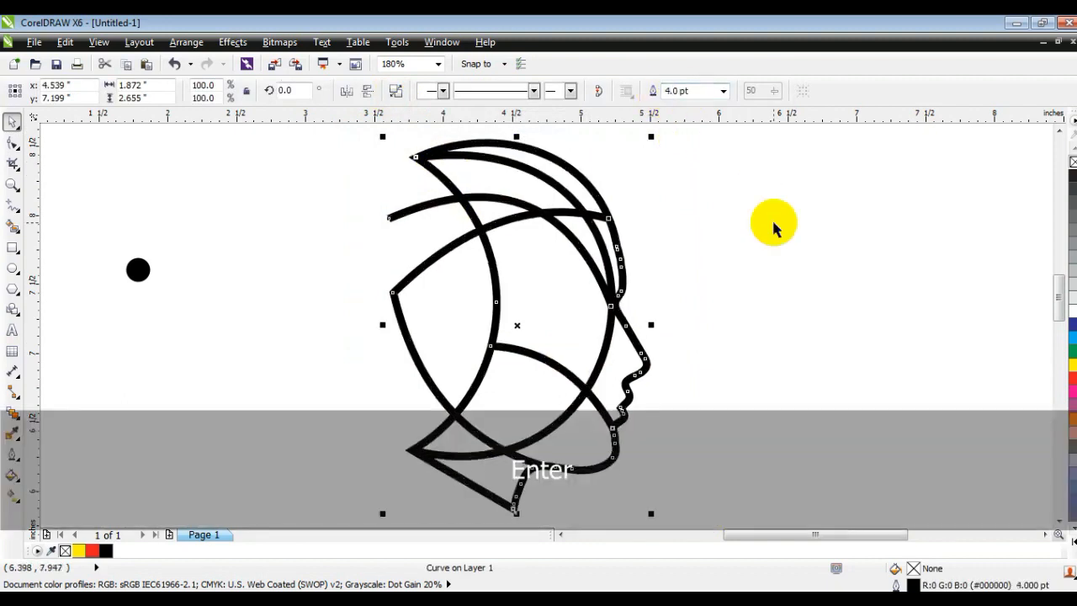
{"action": "left_click", "coordinate": [766, 325]}
Step: Convert the combined head drawing's outline to an object
{"action": "left_click", "coordinate": [586, 283]}
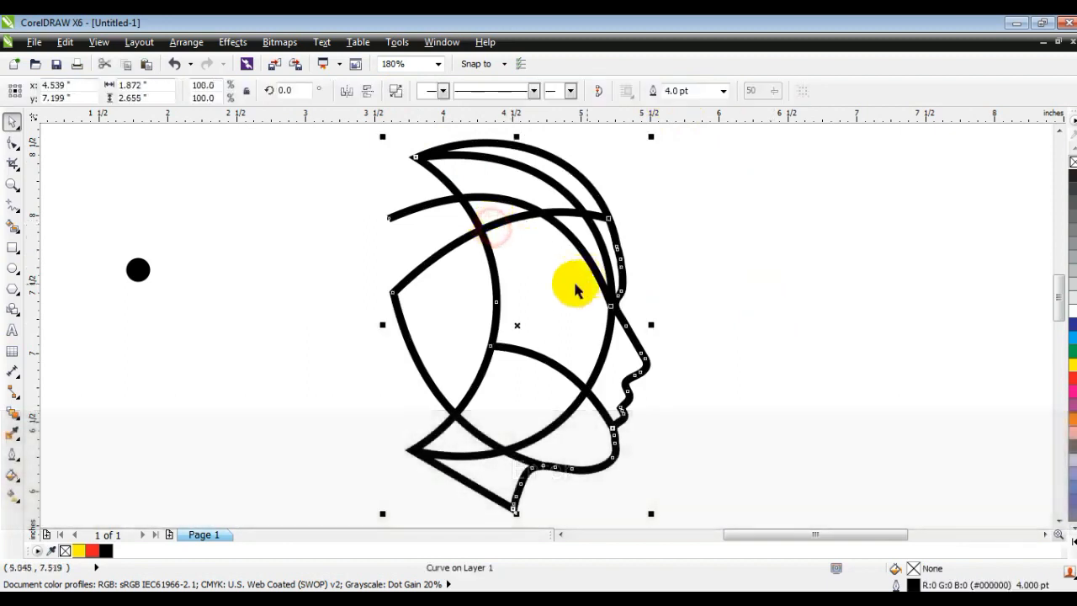
{"action": "left_click", "coordinate": [184, 42]}
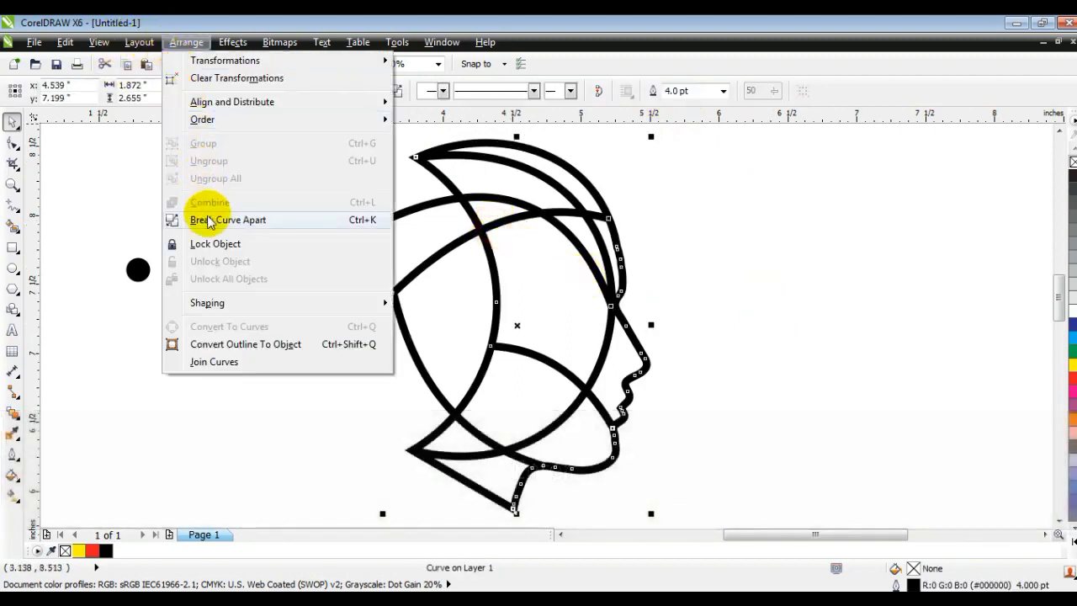
{"action": "left_click", "coordinate": [214, 345]}
{"action": "left_click", "coordinate": [732, 266]}
Step: Enlarge the black circle to about 0.26 inch and centre it where the lip arc meets the concave back line
{"action": "left_click_drag", "start_coordinate": [139, 270], "coordinate": [466, 323]}
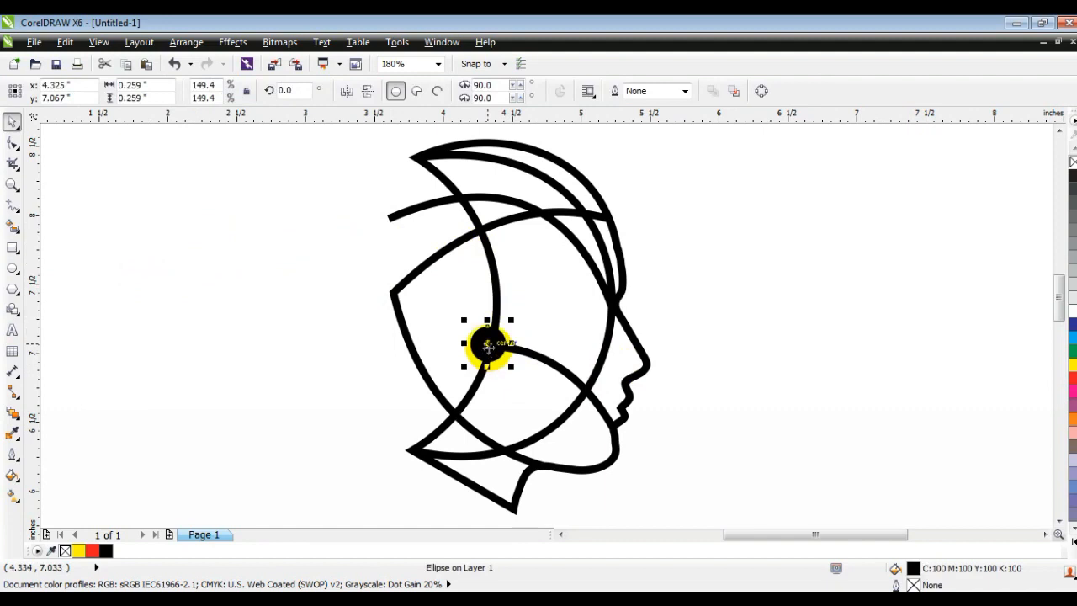
{"action": "left_click", "coordinate": [798, 272]}
{"action": "left_click", "coordinate": [503, 64]}
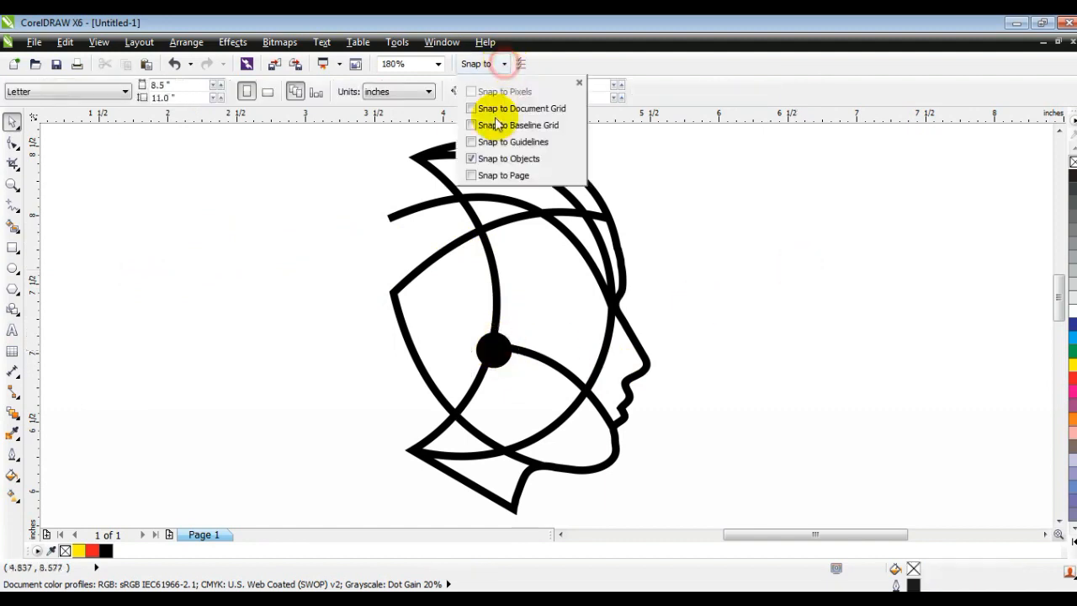
{"action": "left_click", "coordinate": [288, 234]}
{"action": "left_click", "coordinate": [494, 345]}
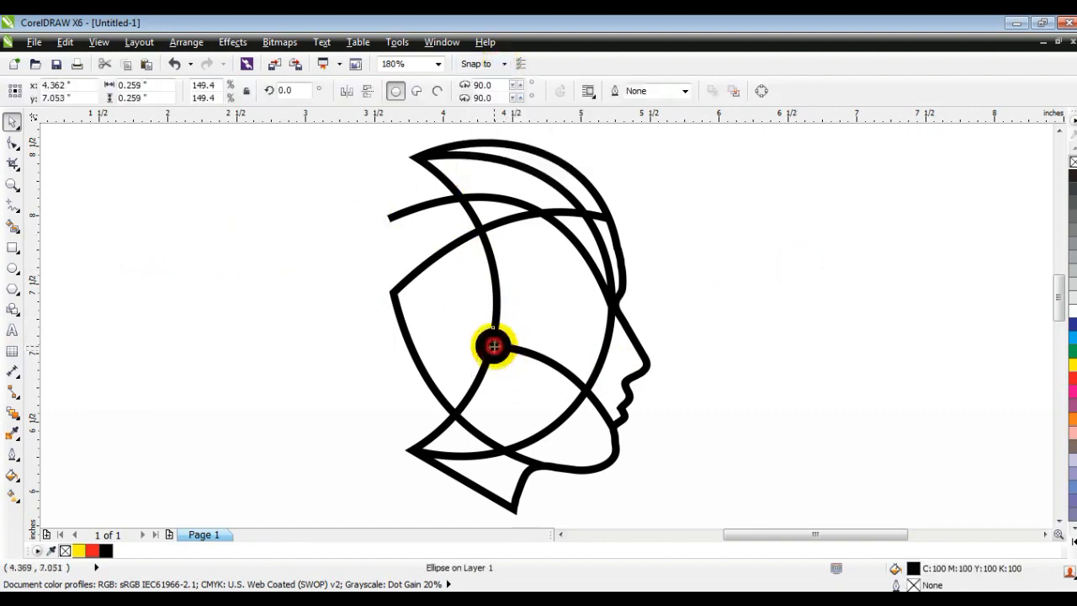
{"action": "left_click", "coordinate": [776, 354]}
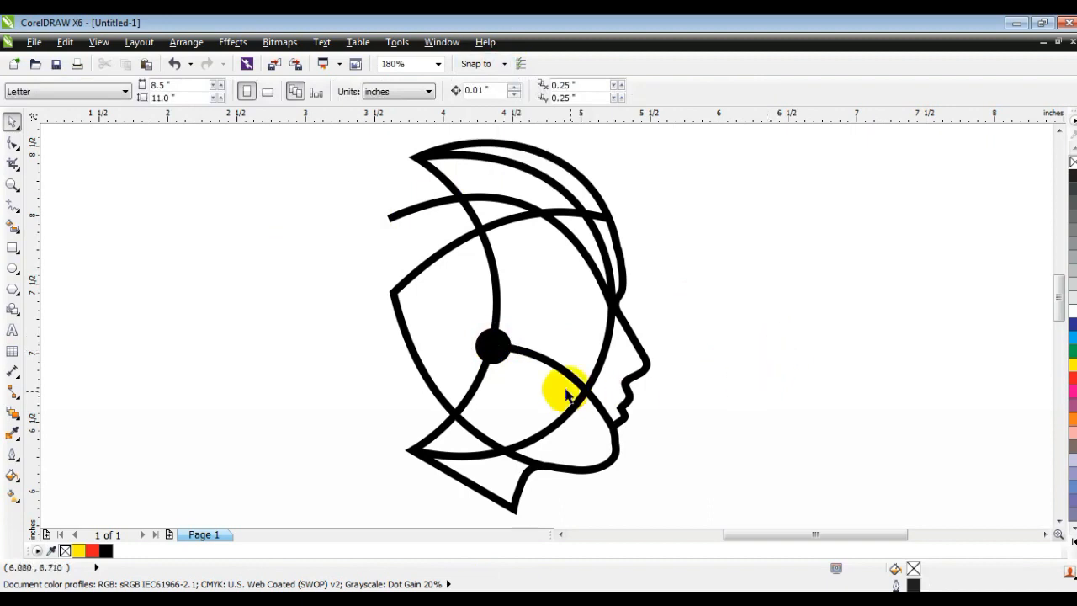
Step: Place copies of the circle on the neck tip, the lower back tip and, reduced to about 0.19 inch, the curve crossing near the mouth
{"action": "left_click_drag", "start_coordinate": [493, 348], "coordinate": [513, 505]}
{"action": "left_click", "coordinate": [627, 499]}
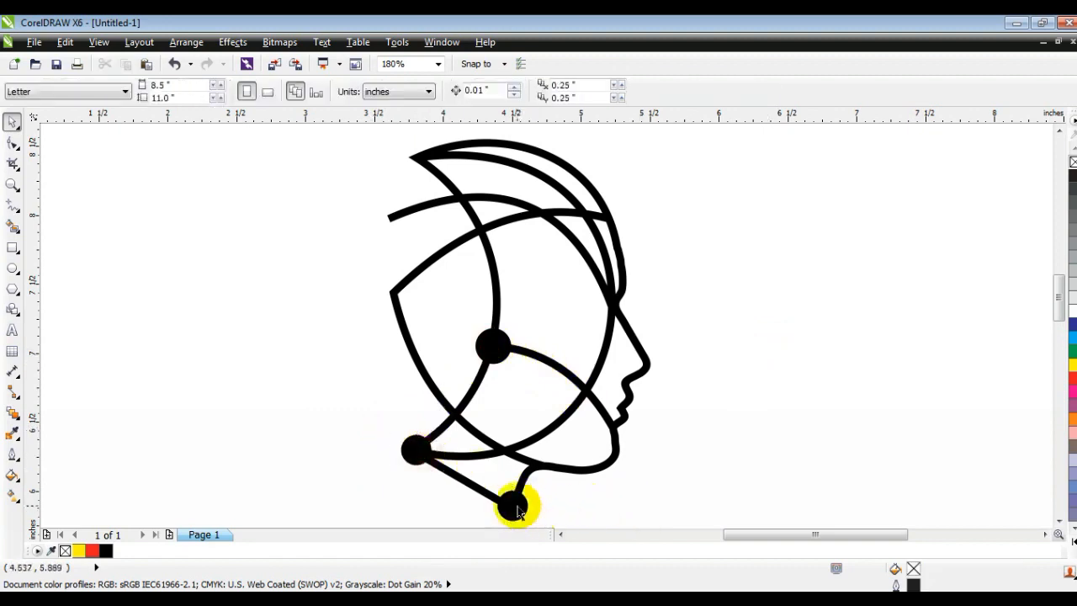
{"action": "left_click", "coordinate": [586, 392]}
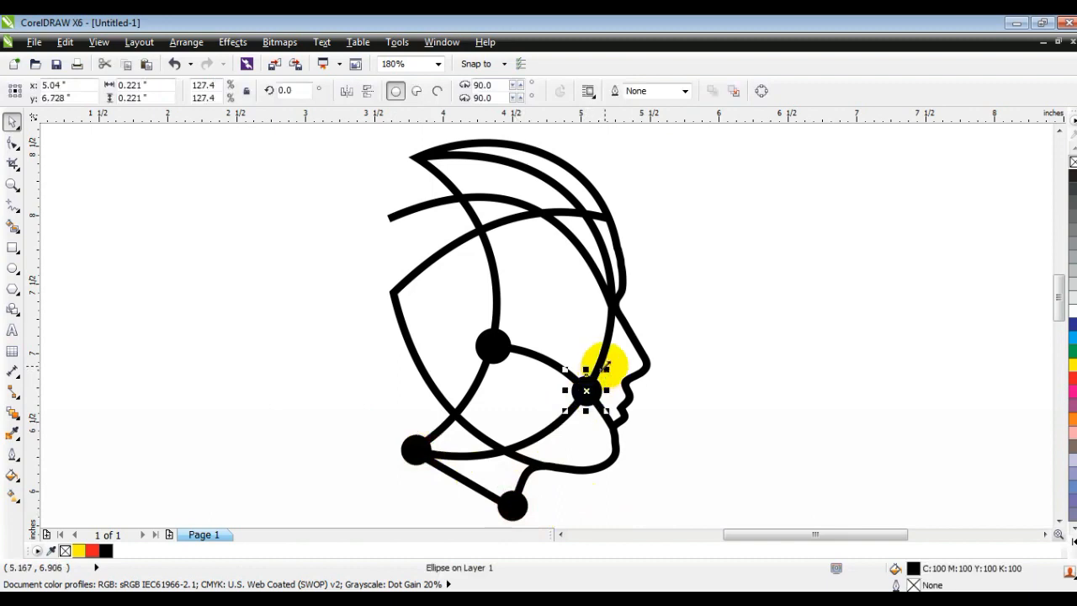
{"action": "left_click", "coordinate": [751, 390]}
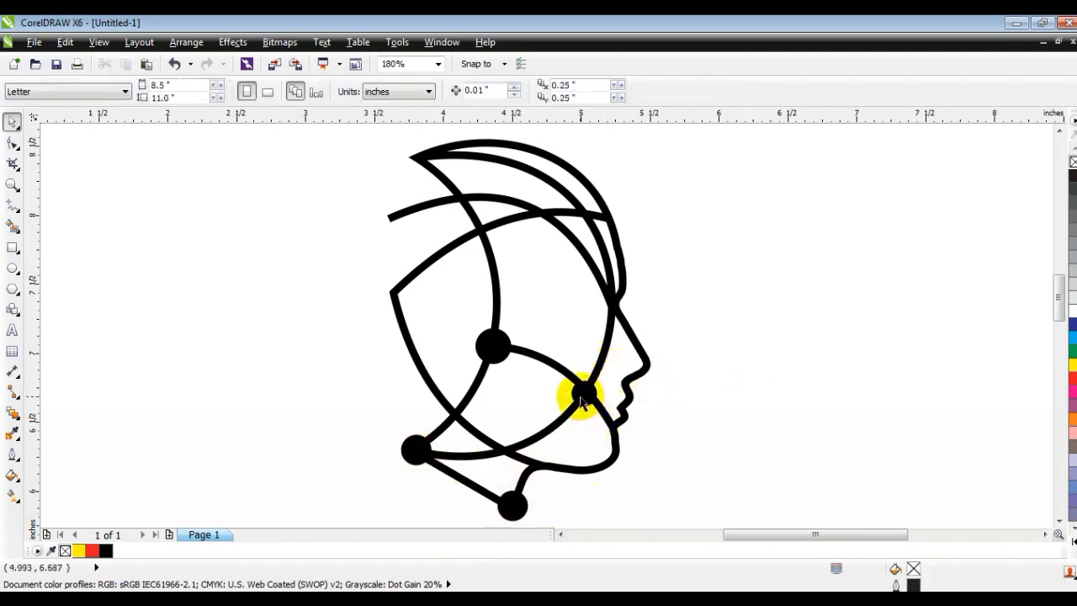
{"action": "left_click", "coordinate": [583, 393]}
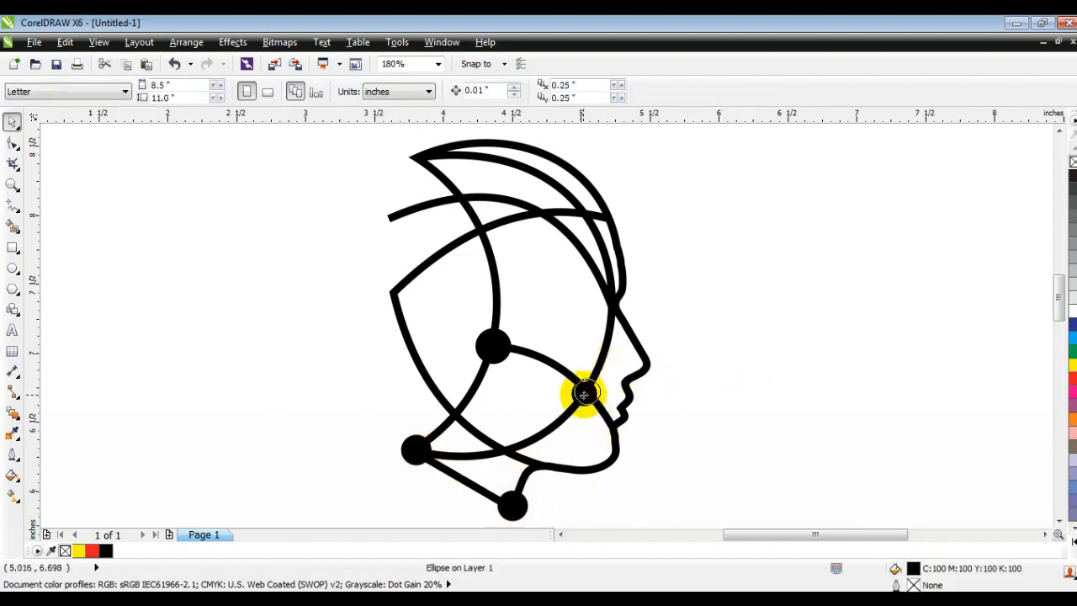
Step: Copy the circle onto the three crossings along the forehead curve, enlarging the middle and rear ones to about 0.24 inch
{"action": "left_click_drag", "start_coordinate": [582, 393], "coordinate": [581, 211]}
{"action": "left_click", "coordinate": [721, 401]}
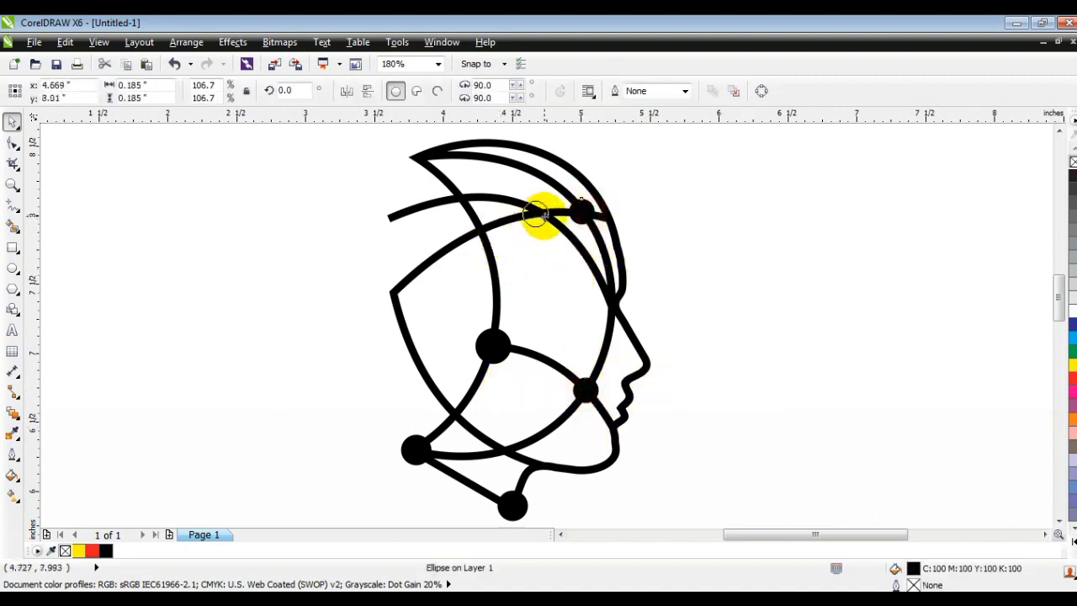
{"action": "left_click_drag", "start_coordinate": [550, 233], "coordinate": [558, 247]}
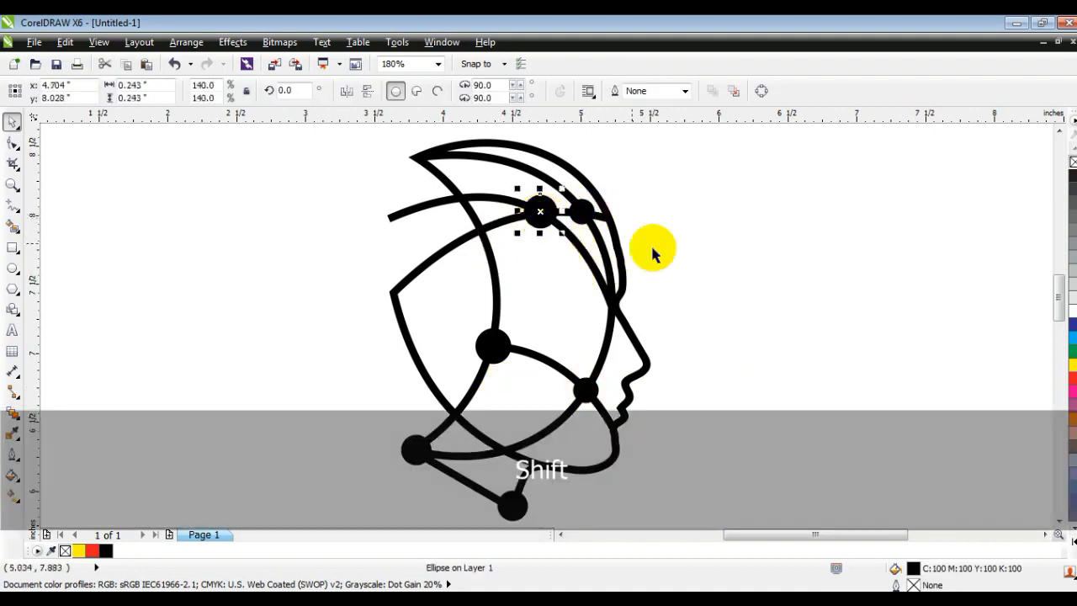
{"action": "left_click", "coordinate": [694, 258]}
{"action": "left_click_drag", "start_coordinate": [547, 217], "coordinate": [480, 228]}
{"action": "left_click", "coordinate": [756, 260]}
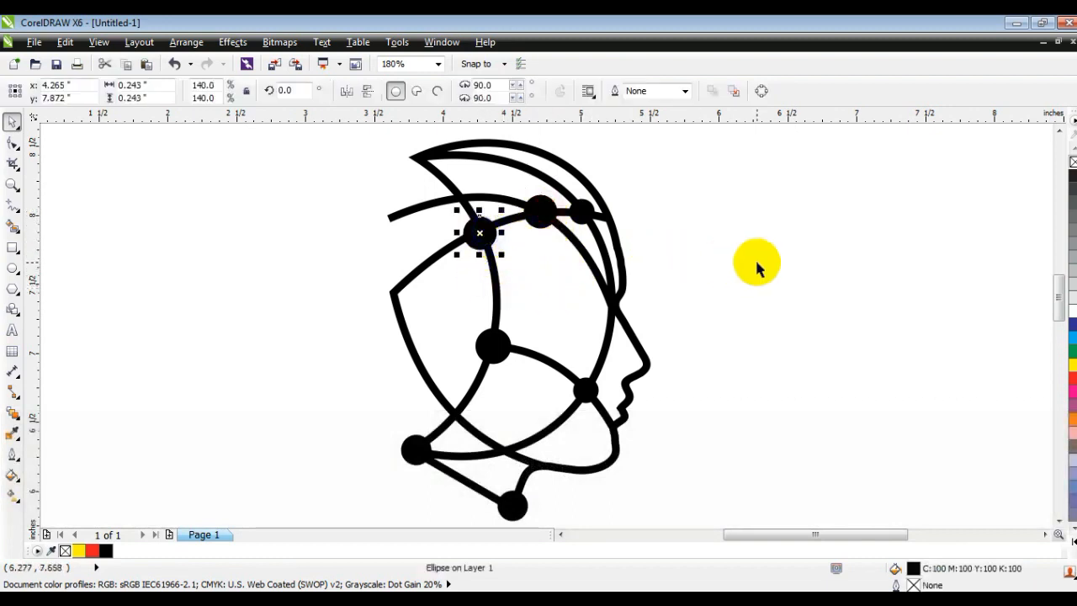
Step: Copy the small circles onto the free rear end of the nose-bridge curve and the upper back tip of the head
{"action": "left_click_drag", "start_coordinate": [579, 219], "coordinate": [390, 220]}
{"action": "left_click_drag", "start_coordinate": [584, 387], "coordinate": [411, 159]}
{"action": "left_click", "coordinate": [269, 186]}
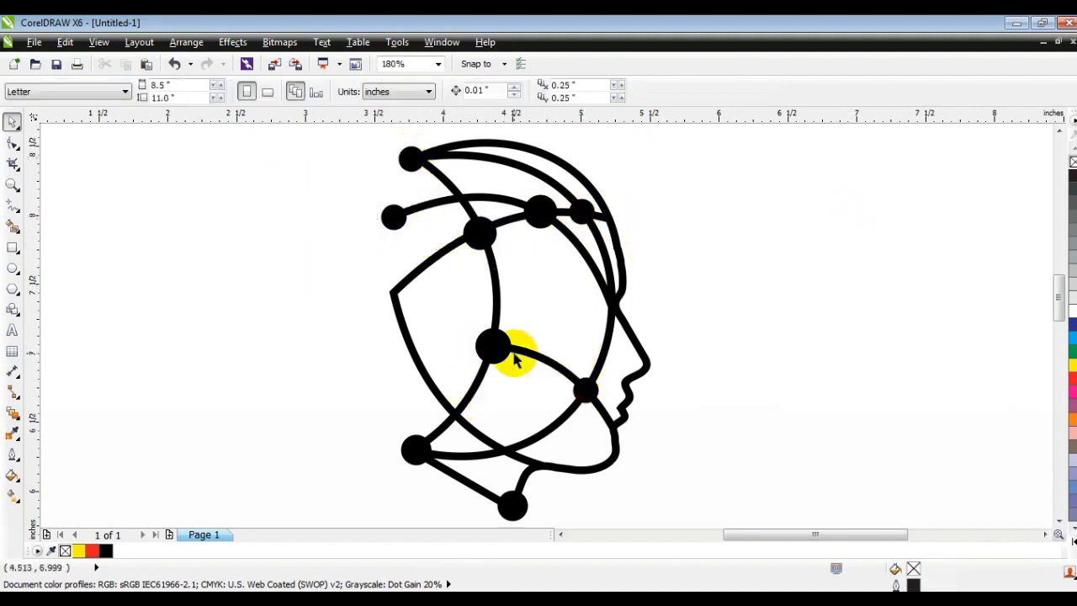
Step: Copy the large circle onto the rear corner of the head and scatter five circles of various sizes behind the head
{"action": "left_click_drag", "start_coordinate": [505, 349], "coordinate": [405, 293]}
{"action": "left_click", "coordinate": [277, 330]}
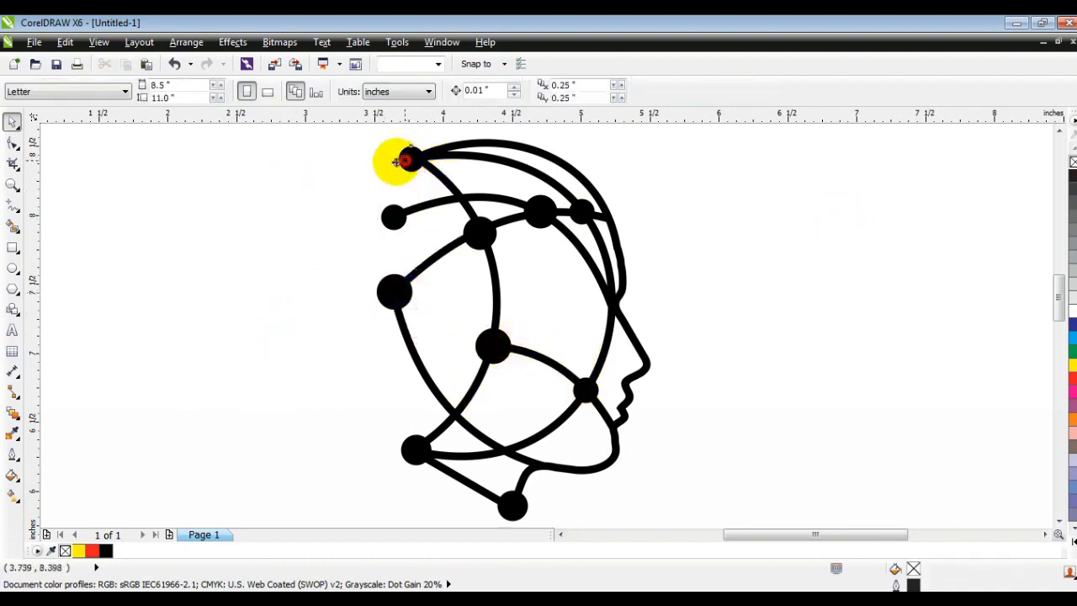
{"action": "left_click", "coordinate": [405, 159]}
{"action": "left_click_drag", "start_coordinate": [358, 183], "coordinate": [358, 183]}
{"action": "left_click_drag", "start_coordinate": [358, 184], "coordinate": [368, 224]}
{"action": "right_click", "coordinate": [352, 238]}
{"action": "left_click", "coordinate": [336, 291]}
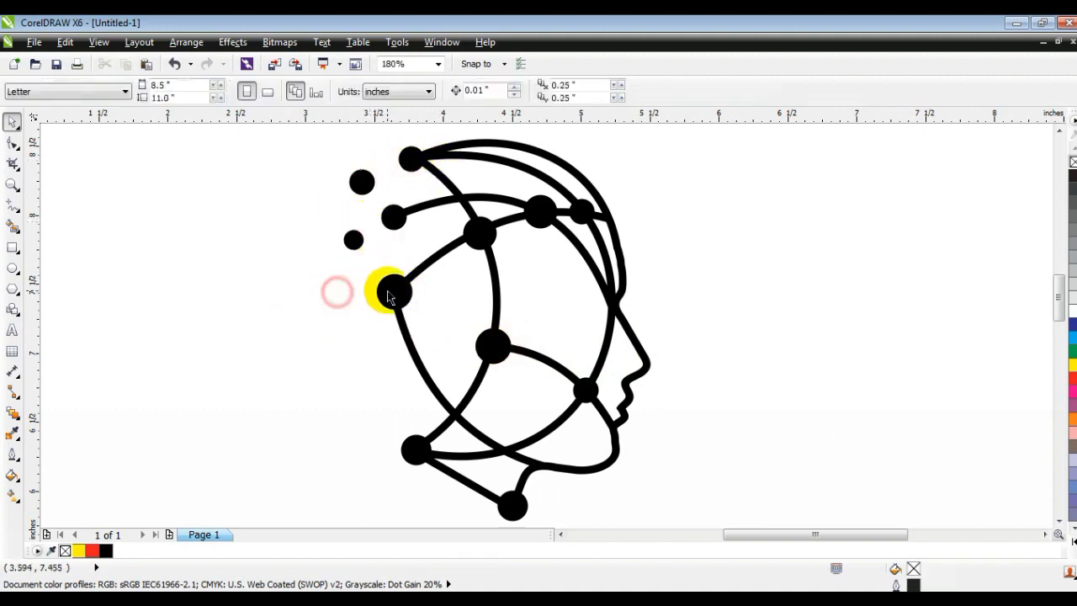
{"action": "left_click_drag", "start_coordinate": [283, 238], "coordinate": [390, 377]}
{"action": "left_click", "coordinate": [296, 327]}
Step: Select all the head lines and circles and weld them into a single object
{"action": "scroll", "coordinate": [389, 303], "scroll_direction": "down", "scroll_amount": 2}
{"action": "key", "text": "Escape"}
{"action": "left_click_drag", "start_coordinate": [229, 179], "coordinate": [577, 453]}
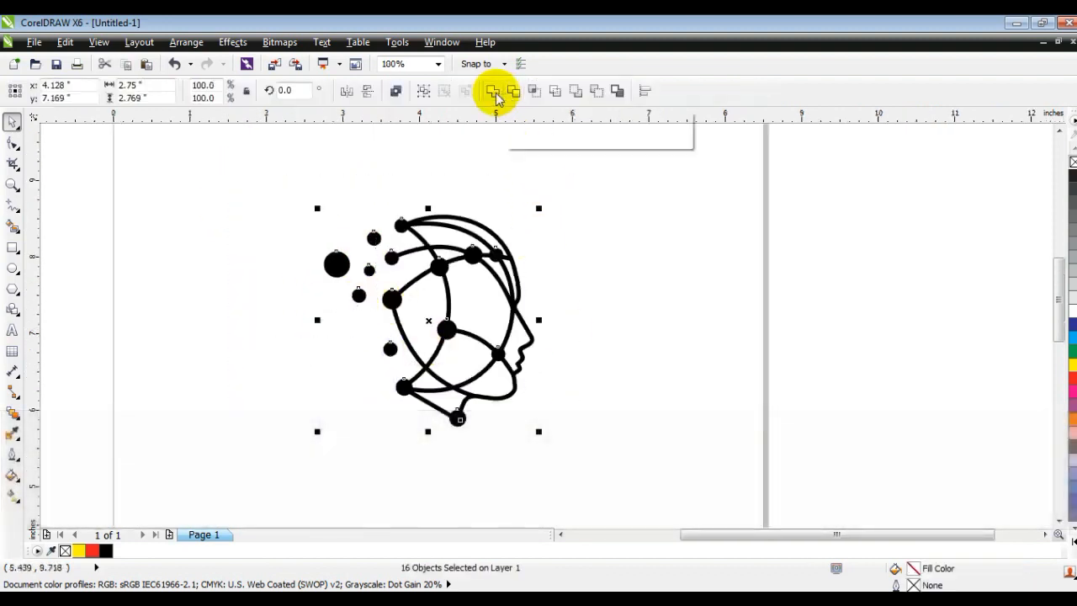
{"action": "left_click", "coordinate": [495, 93]}
{"action": "left_click", "coordinate": [639, 311]}
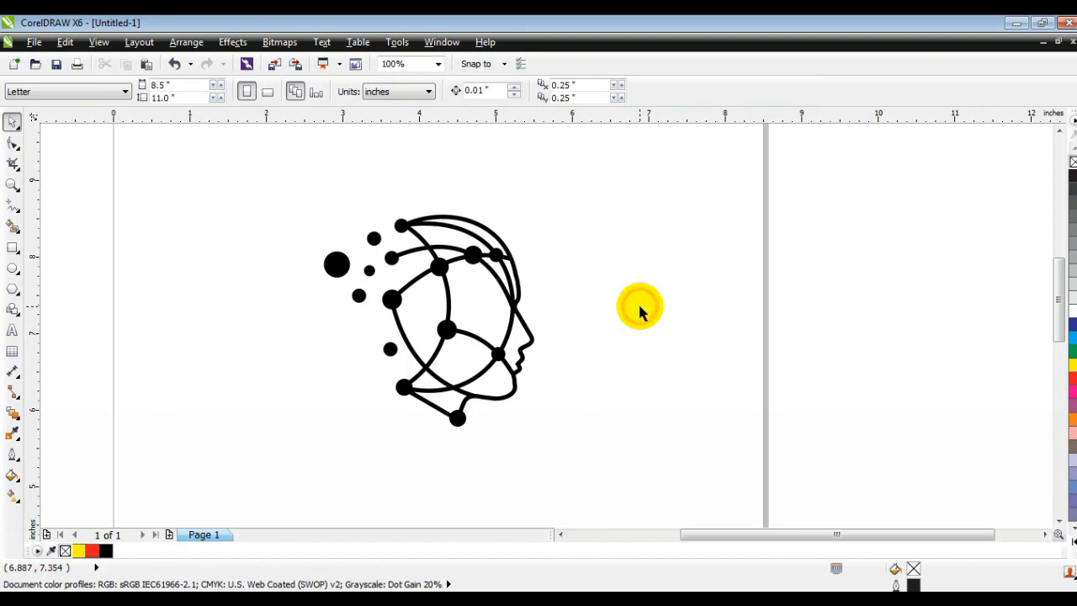
Step: Draw a square about 8.2 inches wide around the head and fill it with black
{"action": "key", "text": "F3"}
{"action": "left_click", "coordinate": [13, 247]}
{"action": "left_click_drag", "start_coordinate": [334, 182], "coordinate": [647, 457]}
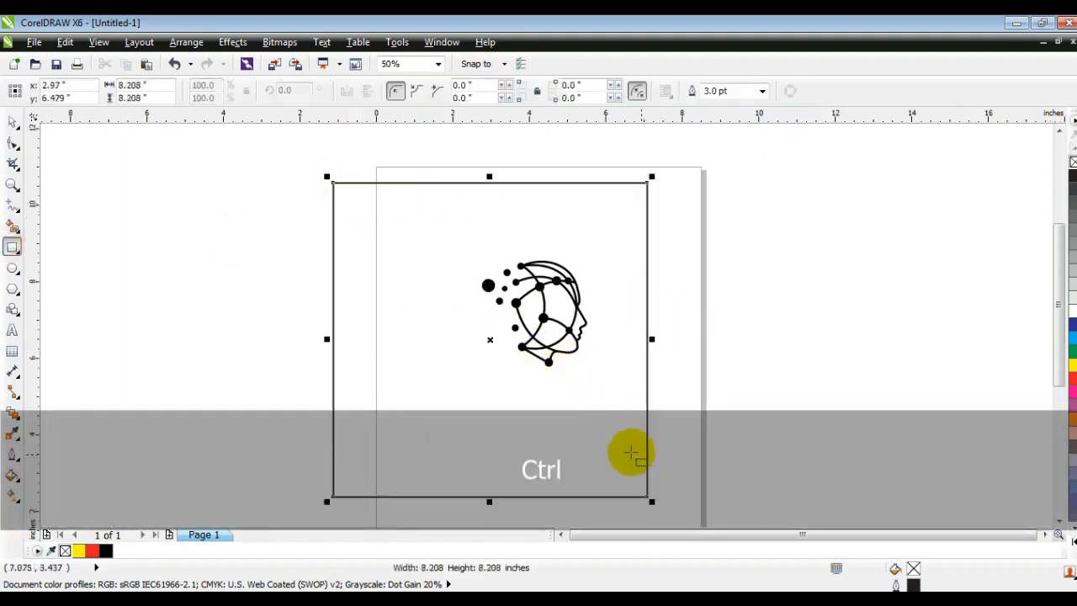
{"action": "left_click", "coordinate": [13, 122]}
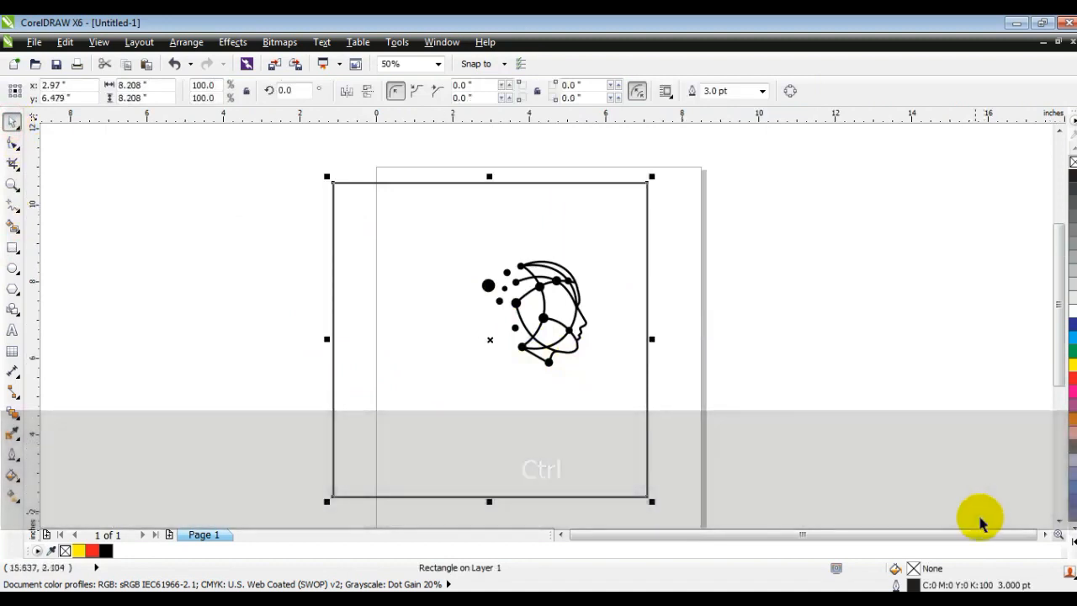
{"action": "left_click", "coordinate": [1071, 543]}
{"action": "left_click", "coordinate": [1071, 162]}
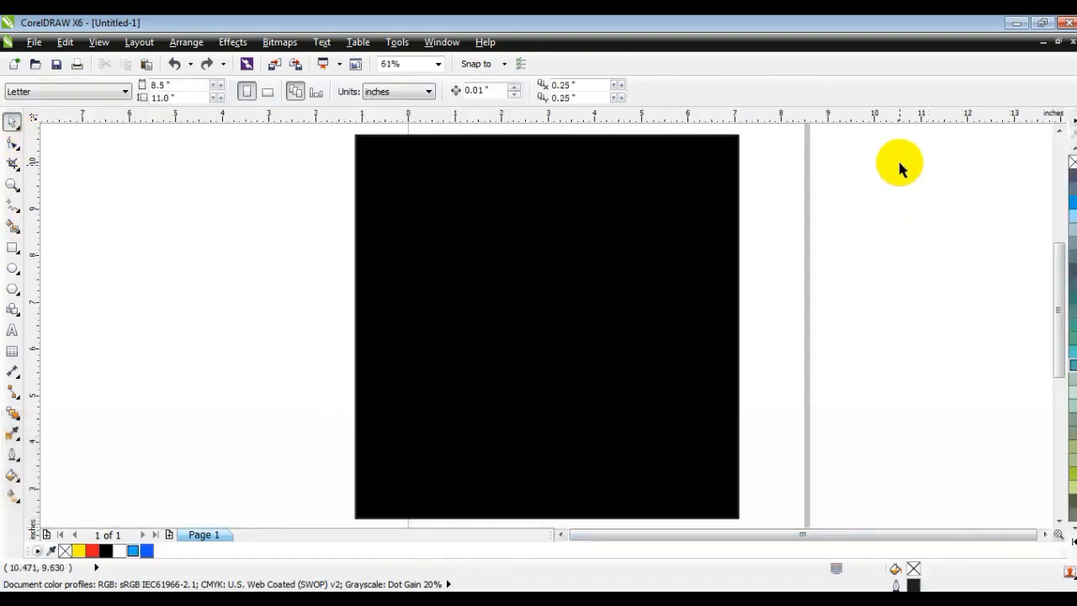
Step: Bring the head in front of the black square and fill it with blue R14 G85 B252
{"action": "left_click_drag", "start_coordinate": [898, 154], "coordinate": [363, 442]}
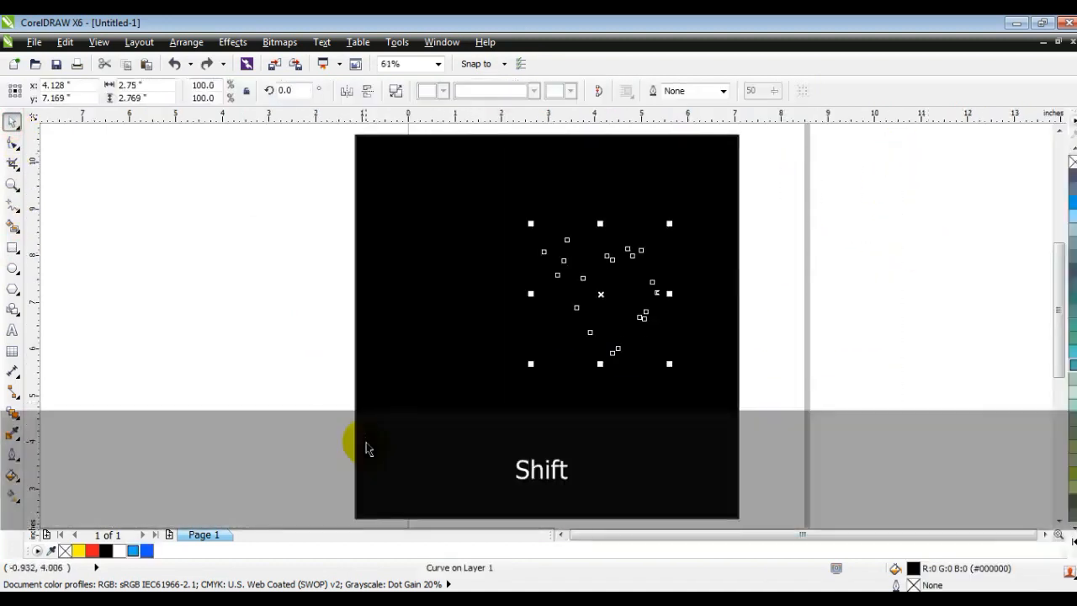
{"action": "key", "text": "shift+Page_Up"}
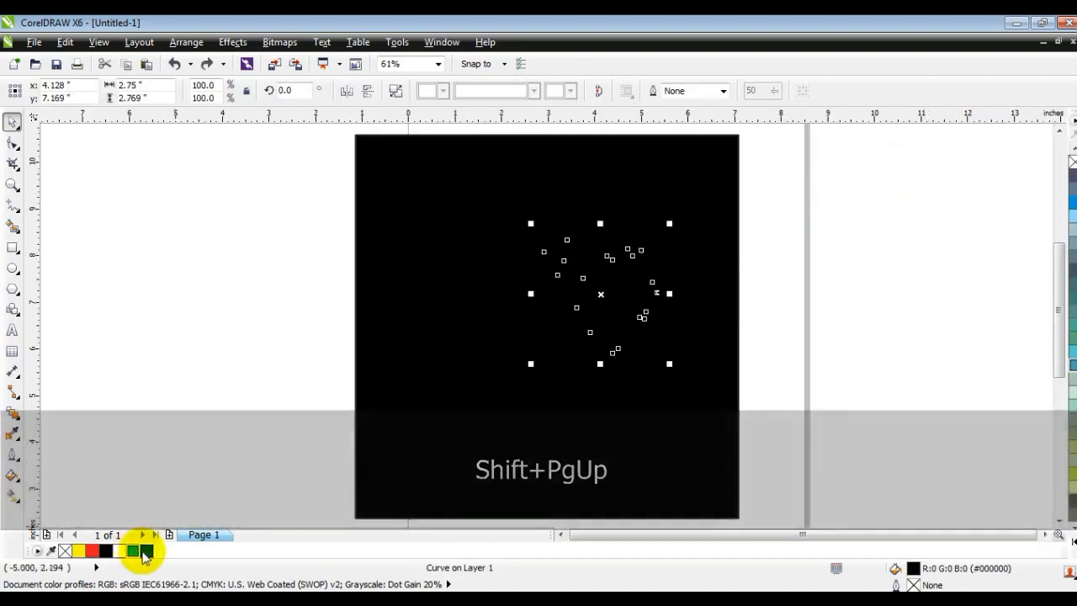
{"action": "left_click", "coordinate": [139, 550]}
Step: Enlarge the blue head proportionally to about 5.05 inches wide, roughly centred within the black square
{"action": "left_click_drag", "start_coordinate": [530, 364], "coordinate": [440, 454]}
{"action": "left_click_drag", "start_coordinate": [668, 221], "coordinate": [676, 208]}
{"action": "left_click", "coordinate": [917, 311]}
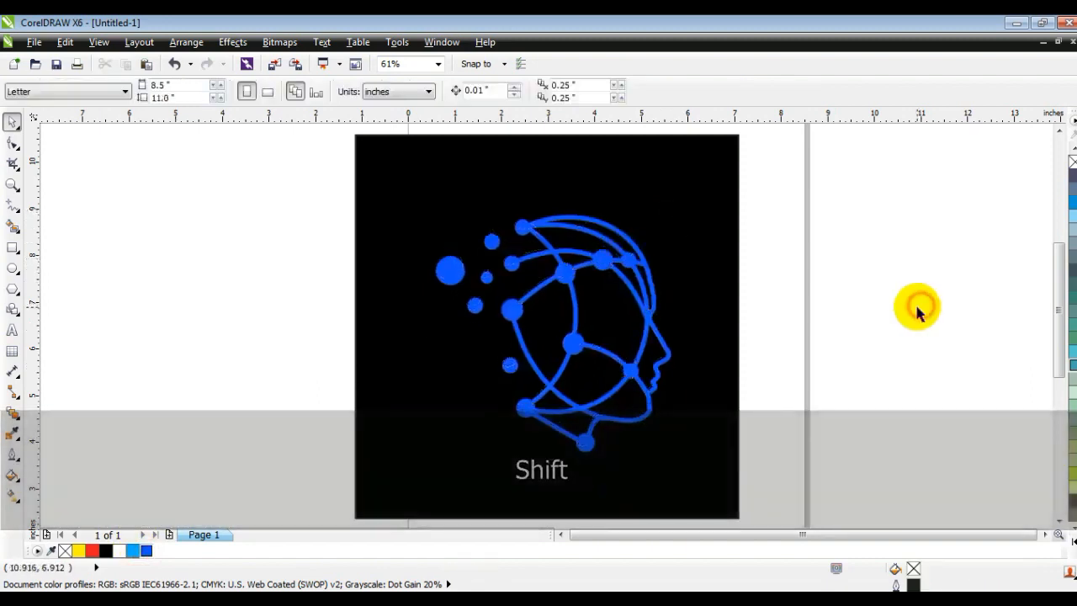
Step: Copy the black square together with the blue head and place the copy directly to the left of the original
{"action": "left_click", "coordinate": [698, 307]}
{"action": "key", "text": "F3"}
{"action": "left_click", "coordinate": [646, 304]}
{"action": "left_click_drag", "start_coordinate": [736, 204], "coordinate": [378, 454]}
{"action": "left_click_drag", "start_coordinate": [503, 412], "coordinate": [302, 415]}
{"action": "left_click", "coordinate": [400, 464]}
{"action": "key", "text": "ctrl+z"}
{"action": "left_click_drag", "start_coordinate": [637, 332], "coordinate": [438, 329]}
{"action": "right_click", "coordinate": [438, 330]}
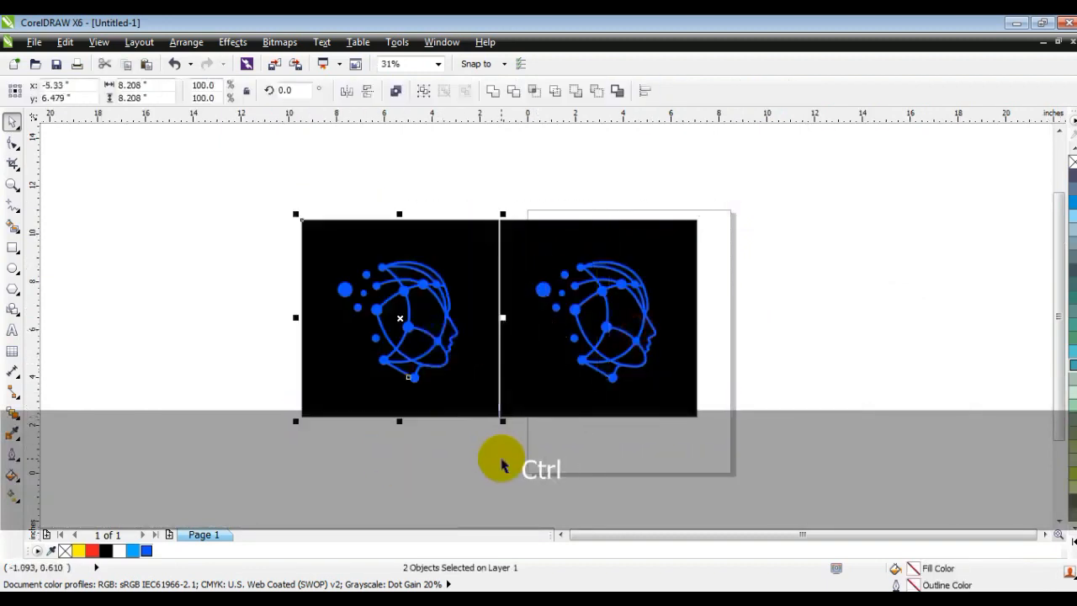
Step: Fill the copied head on the left square with light blue R13 G172 B252
{"action": "left_click", "coordinate": [448, 352]}
{"action": "left_click", "coordinate": [132, 550]}
{"action": "left_click_drag", "start_coordinate": [190, 202], "coordinate": [725, 441]}
{"action": "key", "text": "shift+F2"}
{"action": "key", "text": "Escape"}
Step: Apply a linear fountain fill to the head on the right square, running from blue at the face to light blue at the rear
{"action": "left_click", "coordinate": [752, 357]}
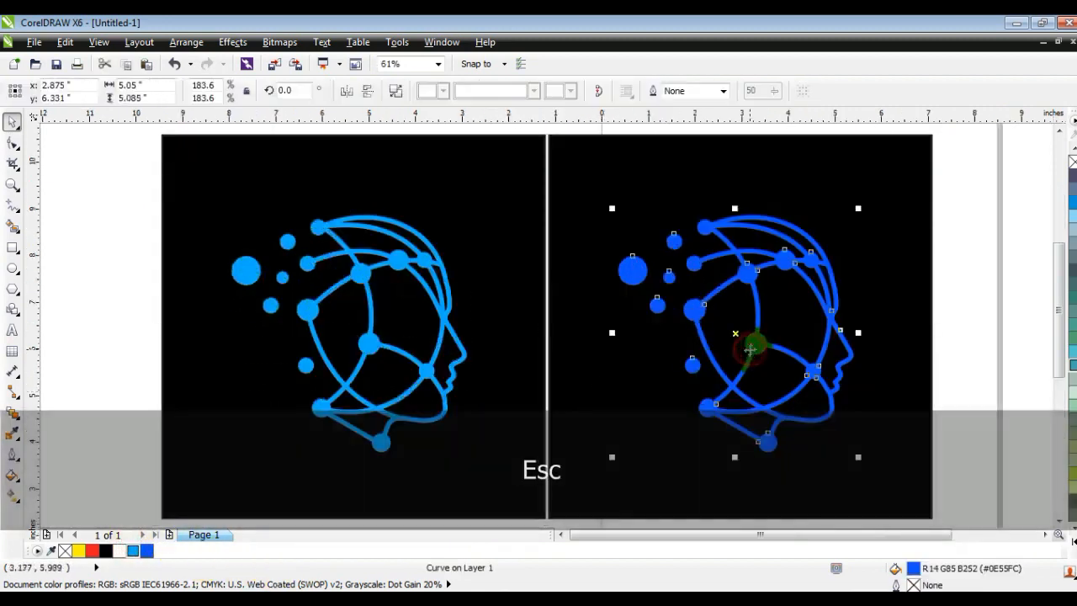
{"action": "left_click", "coordinate": [12, 495]}
{"action": "left_click_drag", "start_coordinate": [839, 368], "coordinate": [693, 312]}
{"action": "left_click_drag", "start_coordinate": [132, 550], "coordinate": [550, 432]}
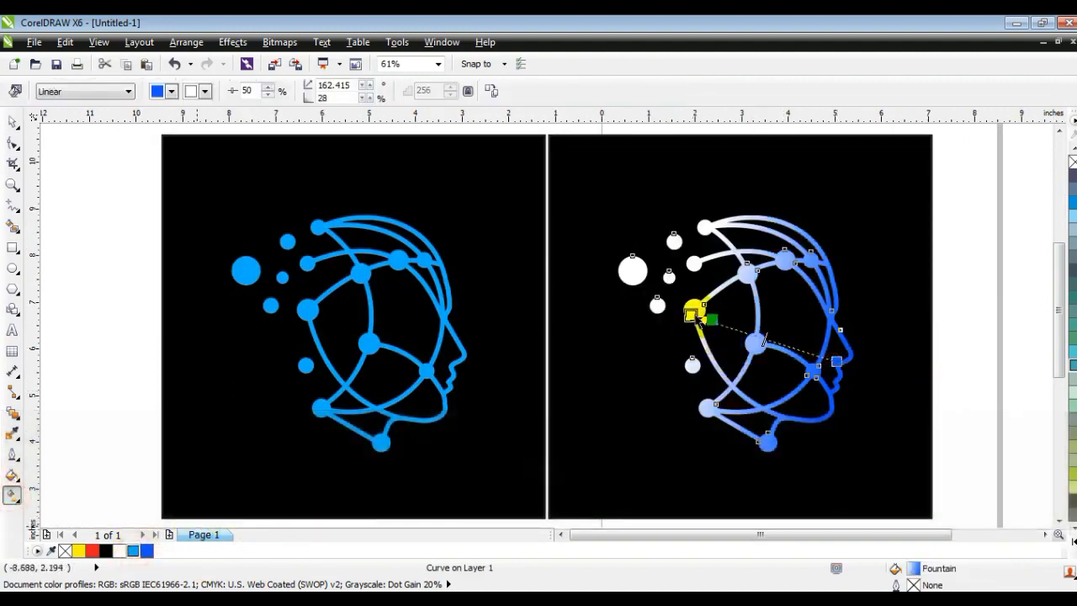
{"action": "left_click_drag", "start_coordinate": [691, 316], "coordinate": [693, 314]}
{"action": "left_click_drag", "start_coordinate": [836, 360], "coordinate": [866, 385]}
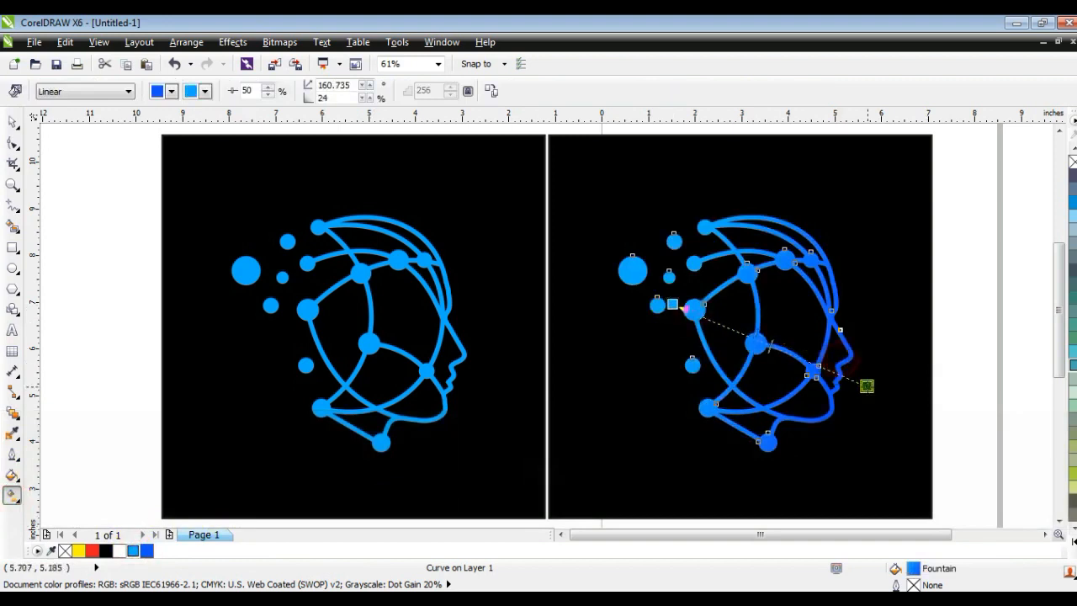
{"action": "left_click", "coordinate": [13, 122]}
{"action": "left_click", "coordinate": [46, 197]}
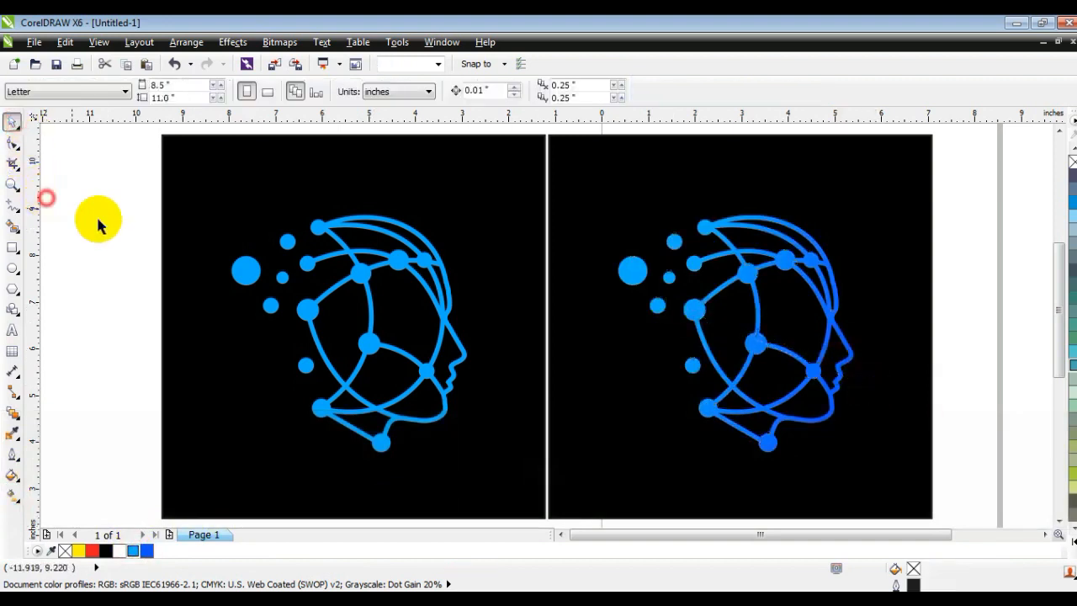
Step: Fill the head on the left square with white
{"action": "left_click", "coordinate": [356, 286]}
{"action": "left_click", "coordinate": [118, 550]}
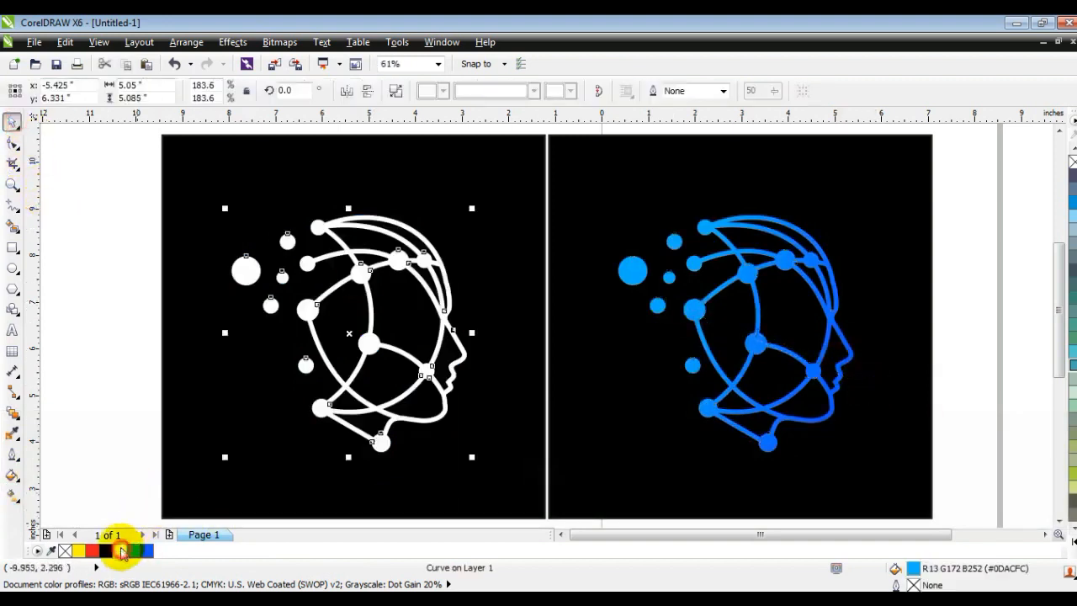
{"action": "left_click", "coordinate": [111, 412]}
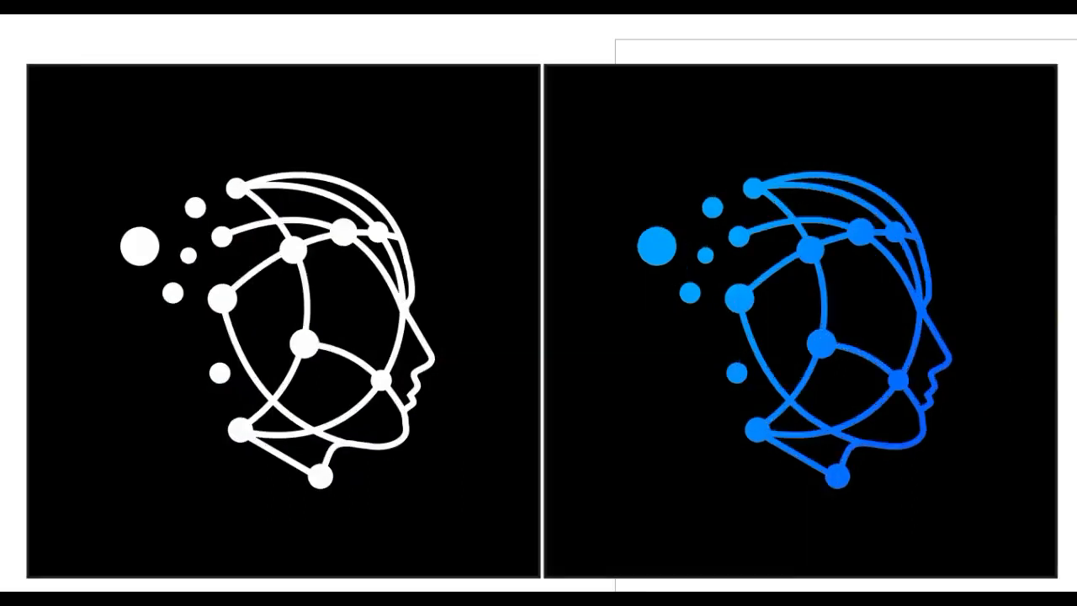